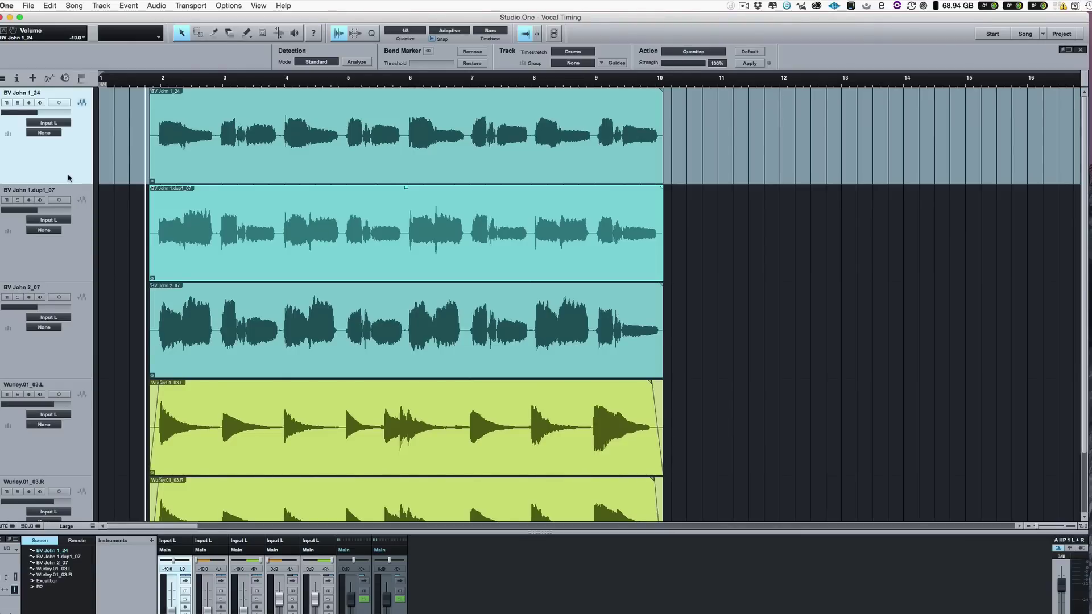
- Play the song, then zoom in on the opening phrases around bars 2–3
{"action": "key", "text": "space"}
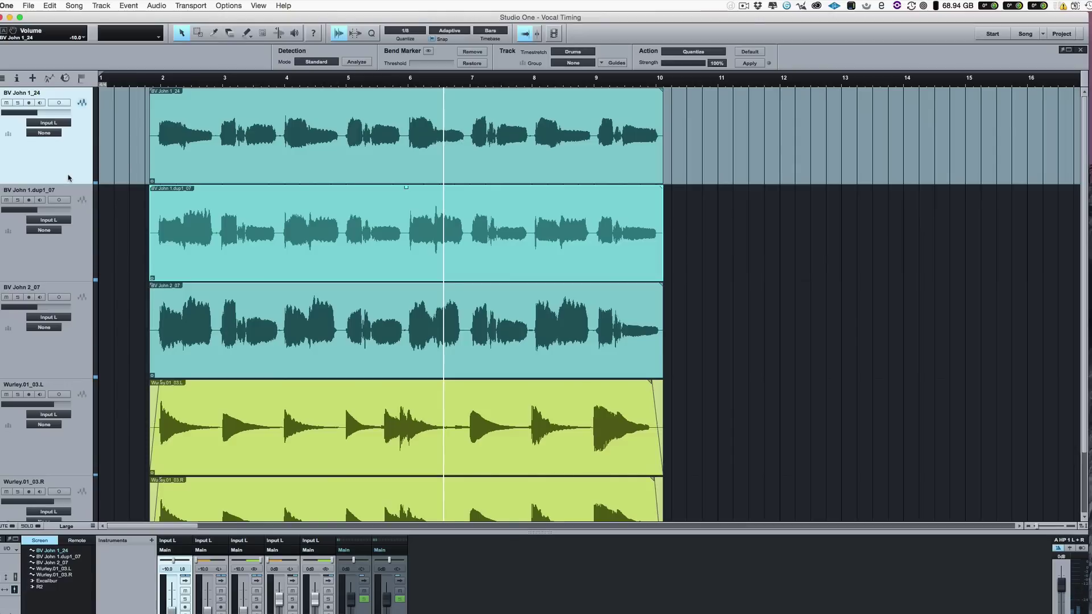
{"action": "left_click", "coordinate": [154, 81]}
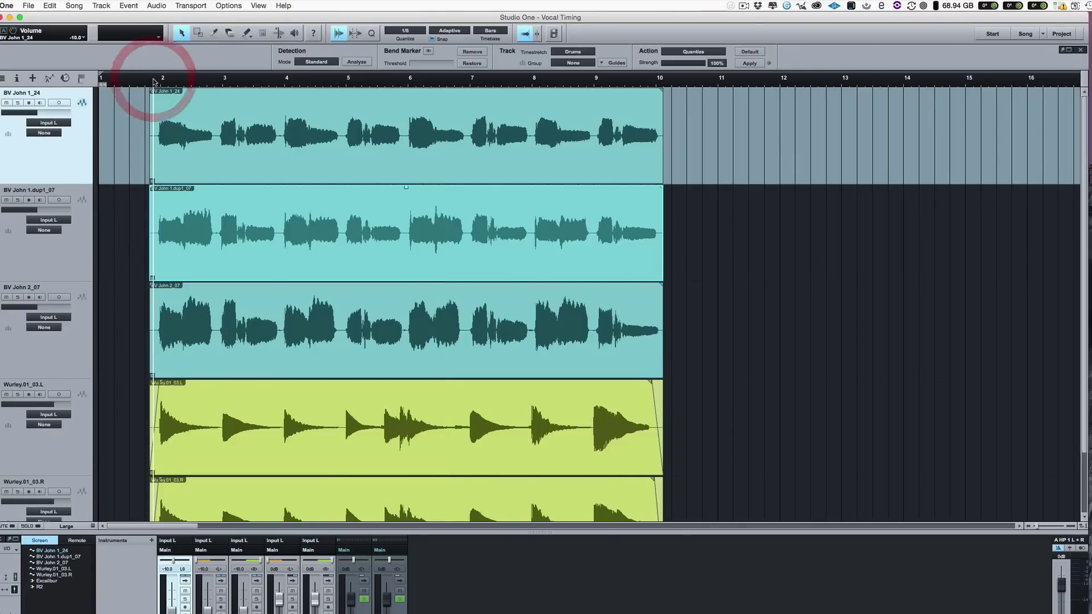
{"action": "scroll", "coordinate": [151, 83], "scroll_direction": "up", "scroll_amount": 8}
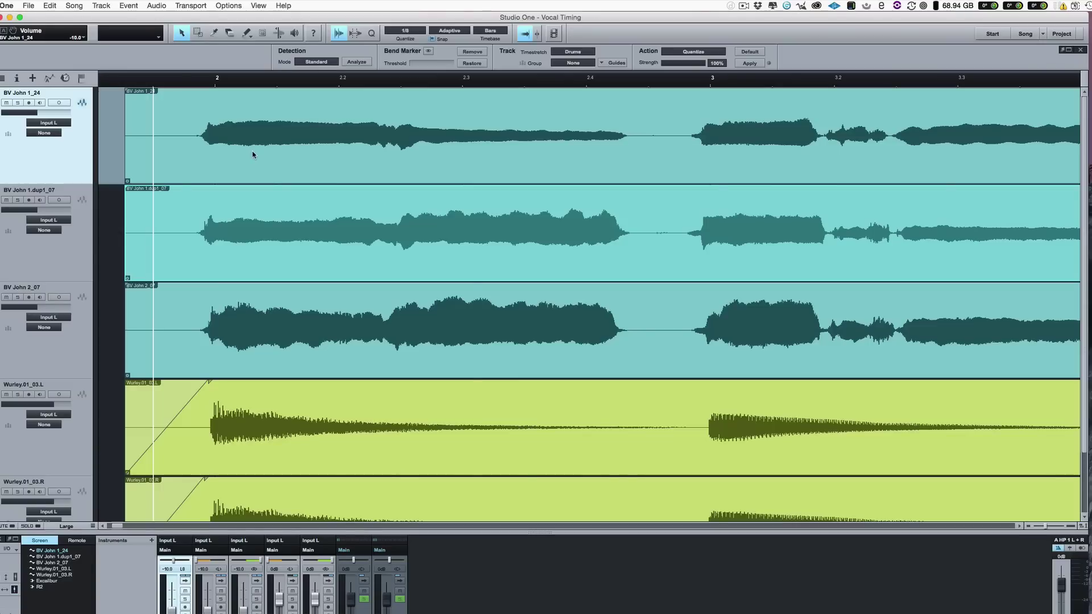
- Analyze bend markers on the BV John 1_24 take with the threshold at 73%
{"action": "left_click", "coordinate": [244, 115]}
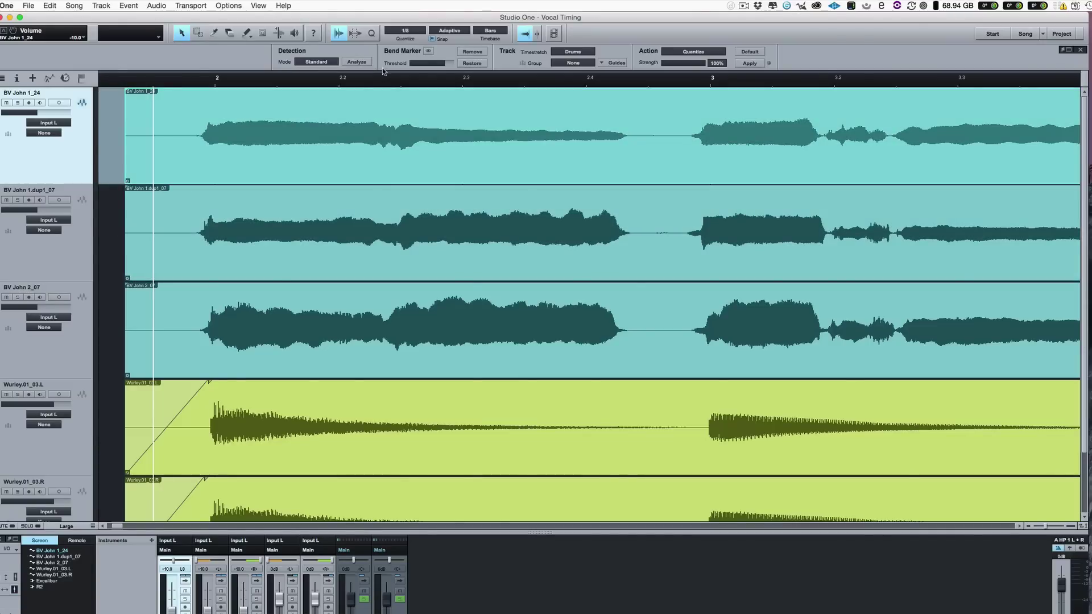
{"action": "left_click", "coordinate": [365, 63]}
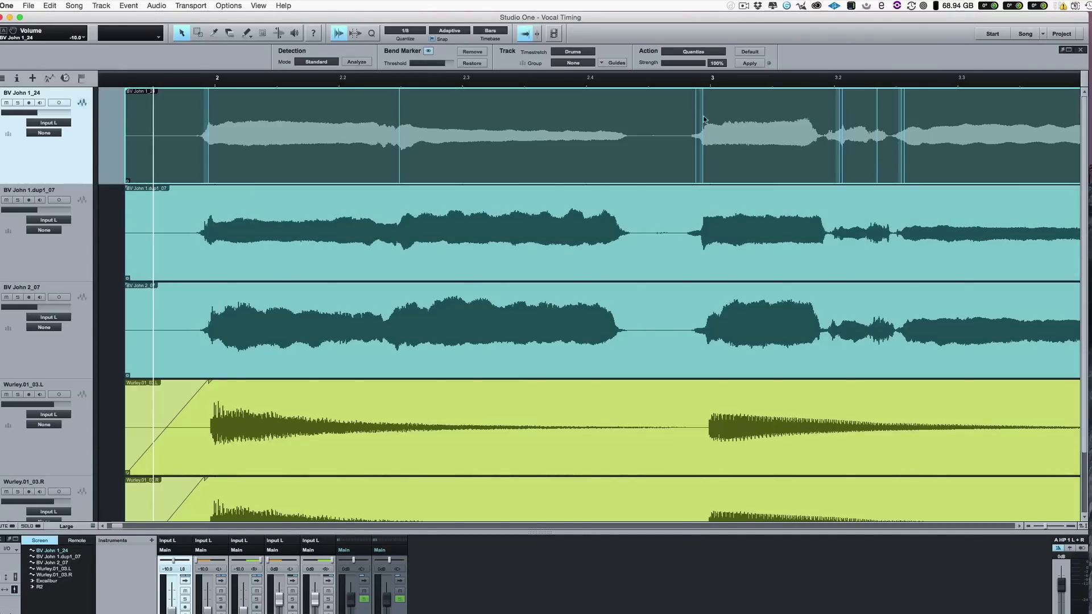
{"action": "left_click_drag", "start_coordinate": [443, 62], "coordinate": [444, 67]}
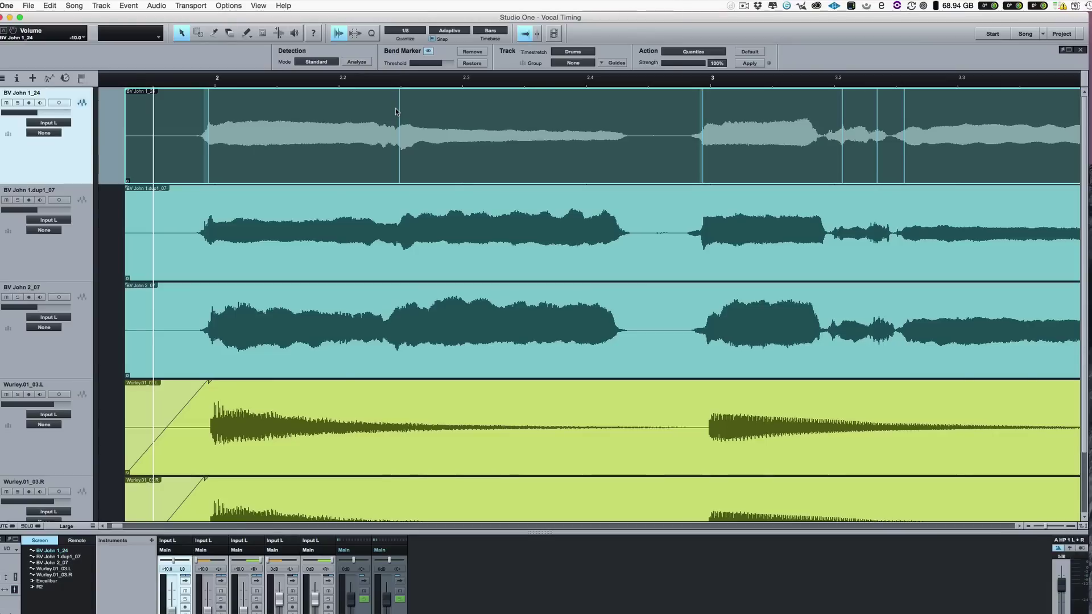
- Solo BV John 1_24 with both Wurley piano tracks and audition from bar 2
{"action": "left_click", "coordinate": [17, 102]}
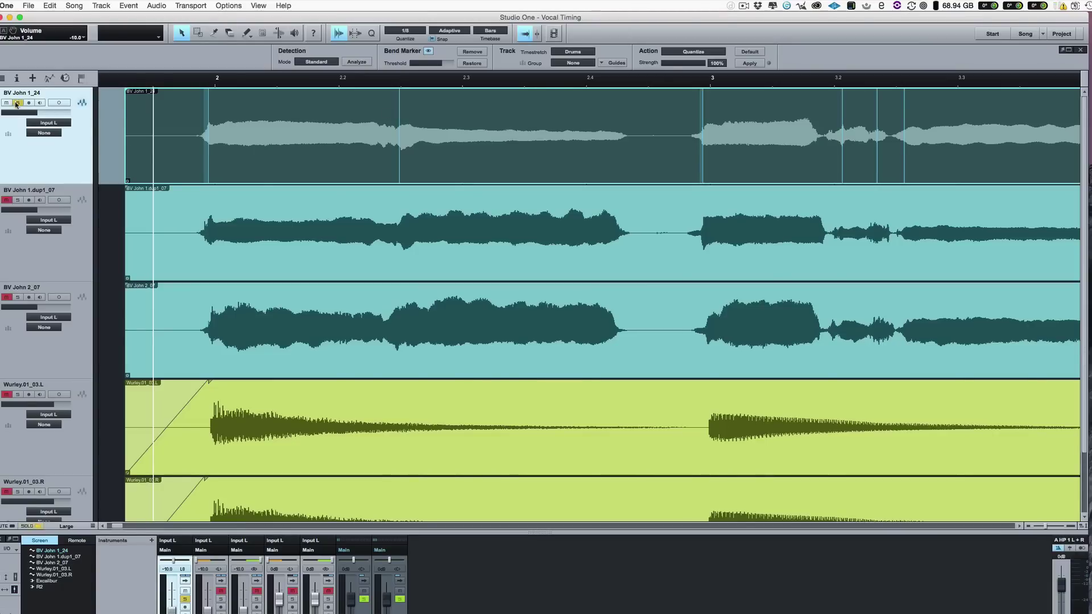
{"action": "left_click", "coordinate": [17, 395]}
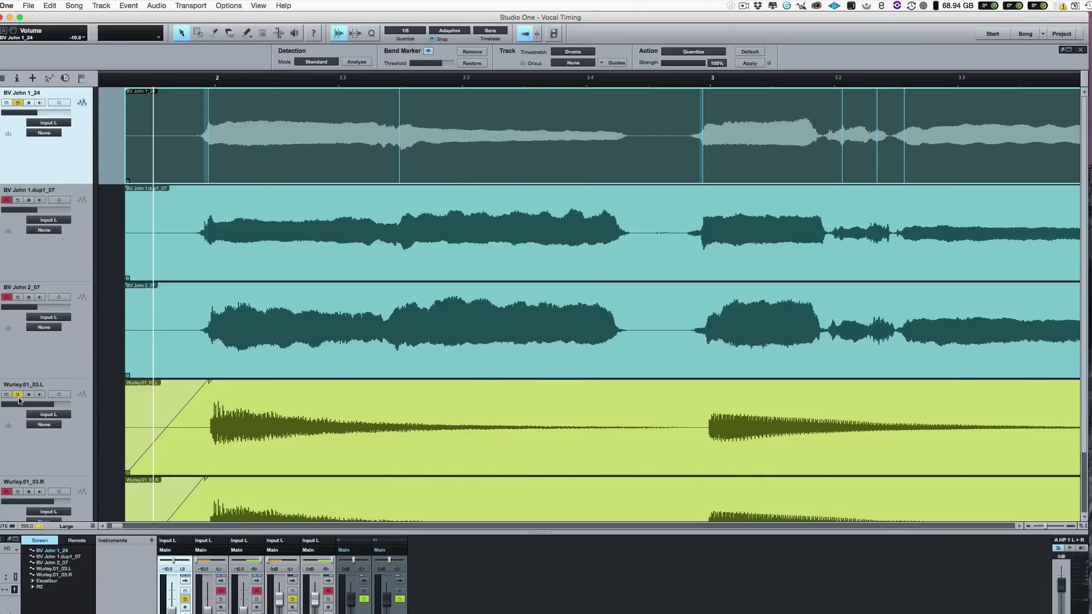
{"action": "left_click", "coordinate": [18, 491]}
{"action": "key", "text": "space"}
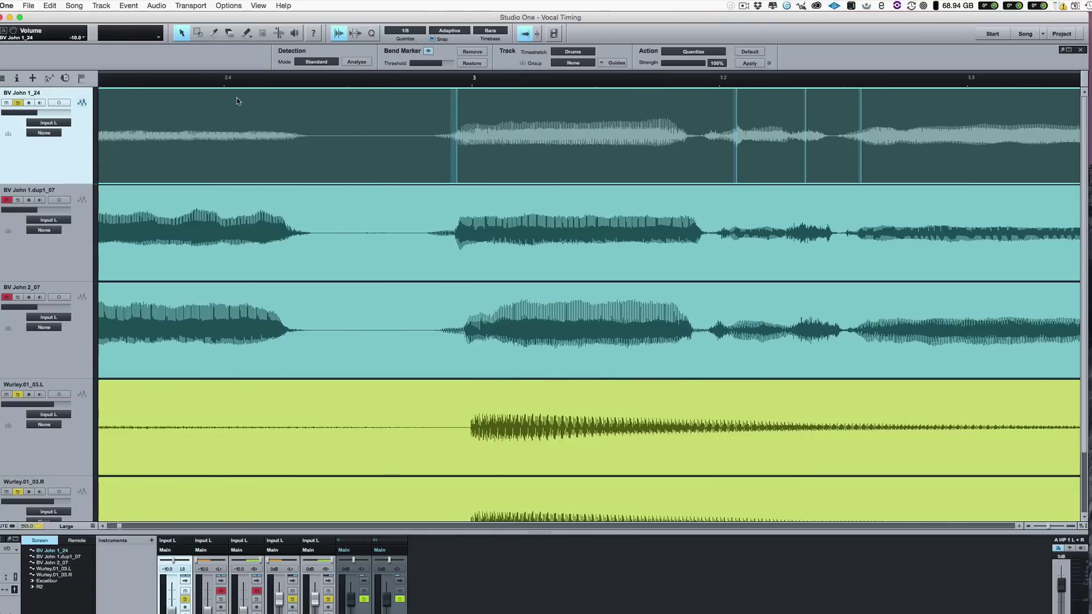
{"action": "key", "text": "space"}
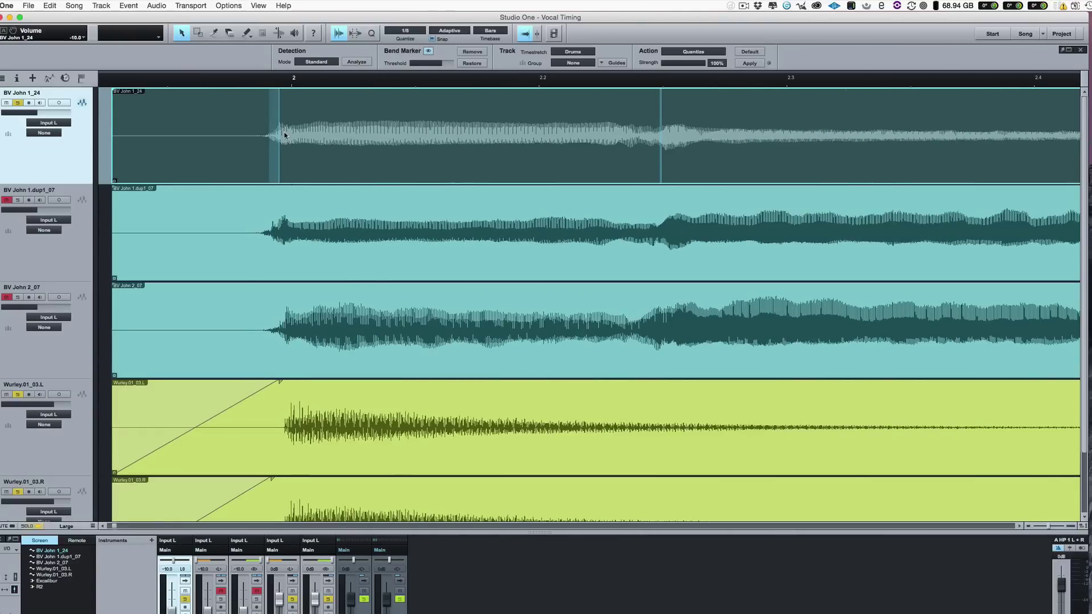
{"action": "left_click", "coordinate": [266, 85]}
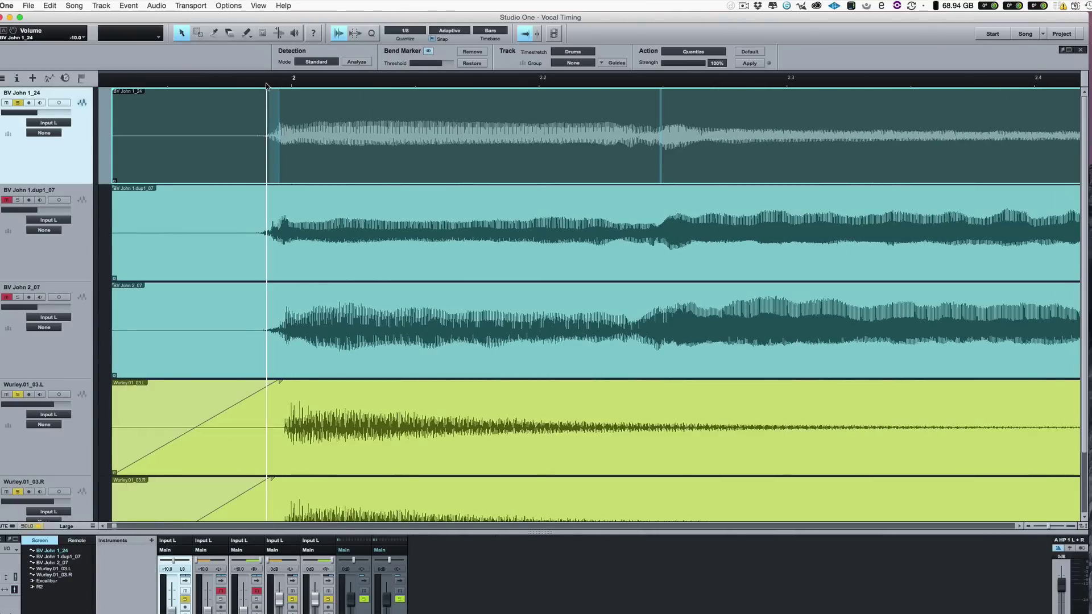
{"action": "left_click", "coordinate": [266, 85]}
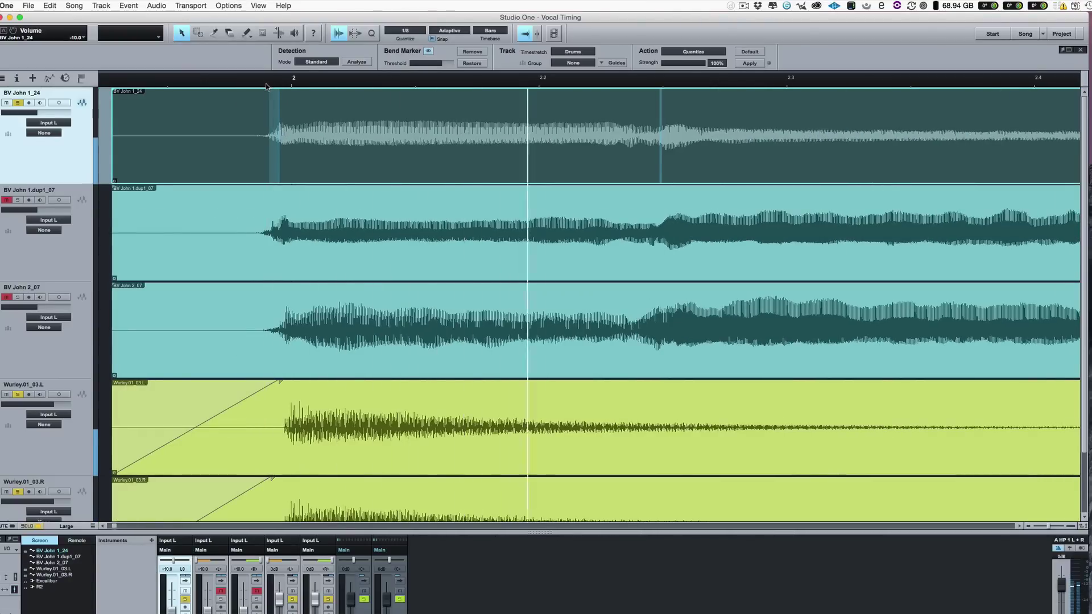
- With the Bend tool, move BV John 1_24's first onset onto the piano attack at bar 2
{"action": "key", "text": "space"}
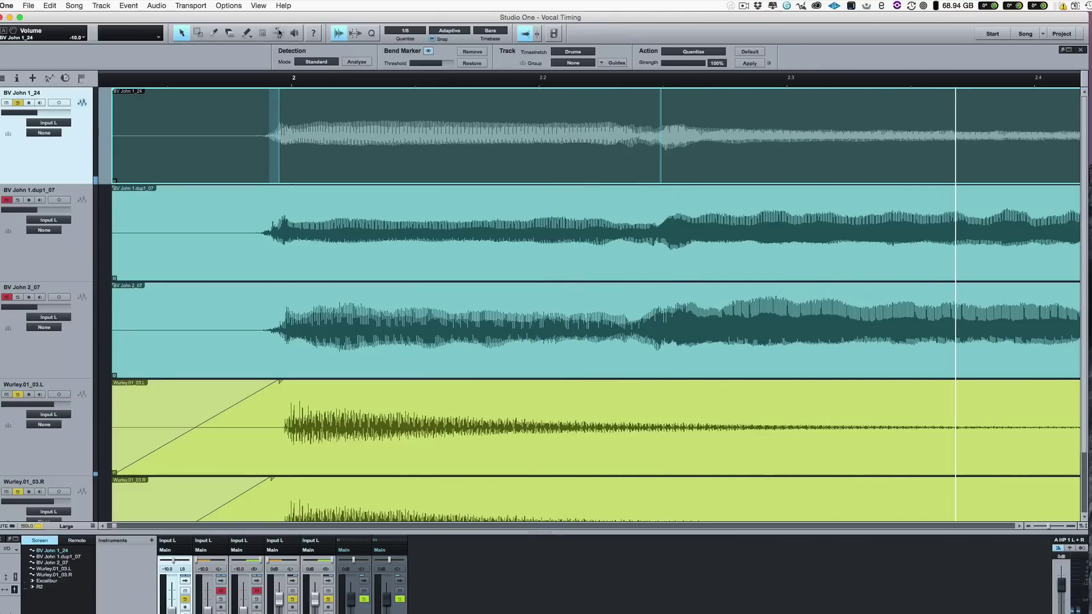
{"action": "key", "text": "7"}
{"action": "left_click", "coordinate": [279, 153]}
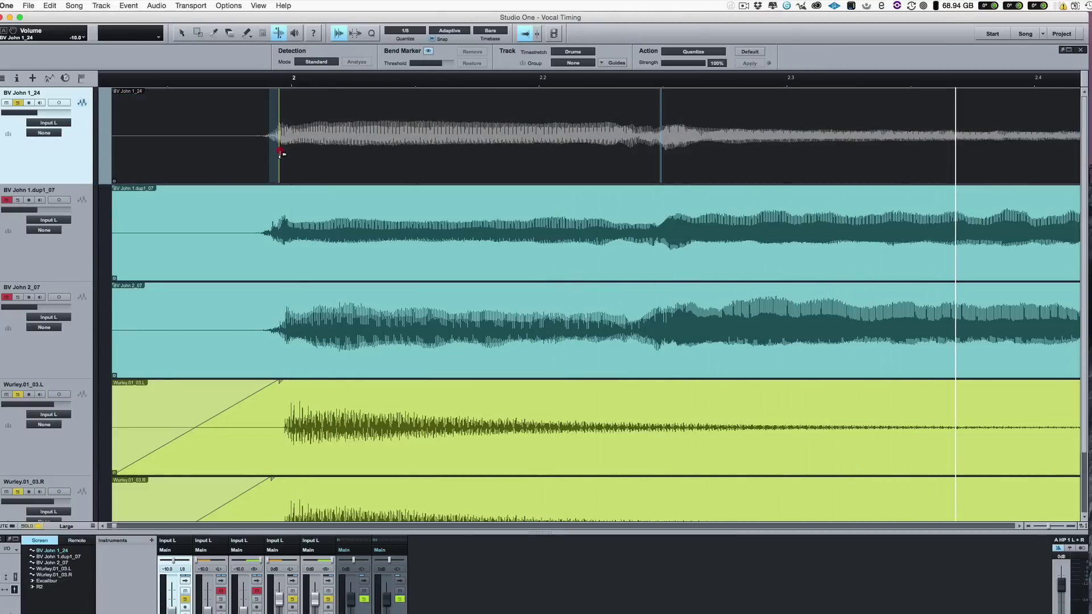
{"action": "left_click_drag", "start_coordinate": [280, 153], "coordinate": [291, 153]}
{"action": "left_click", "coordinate": [227, 85]}
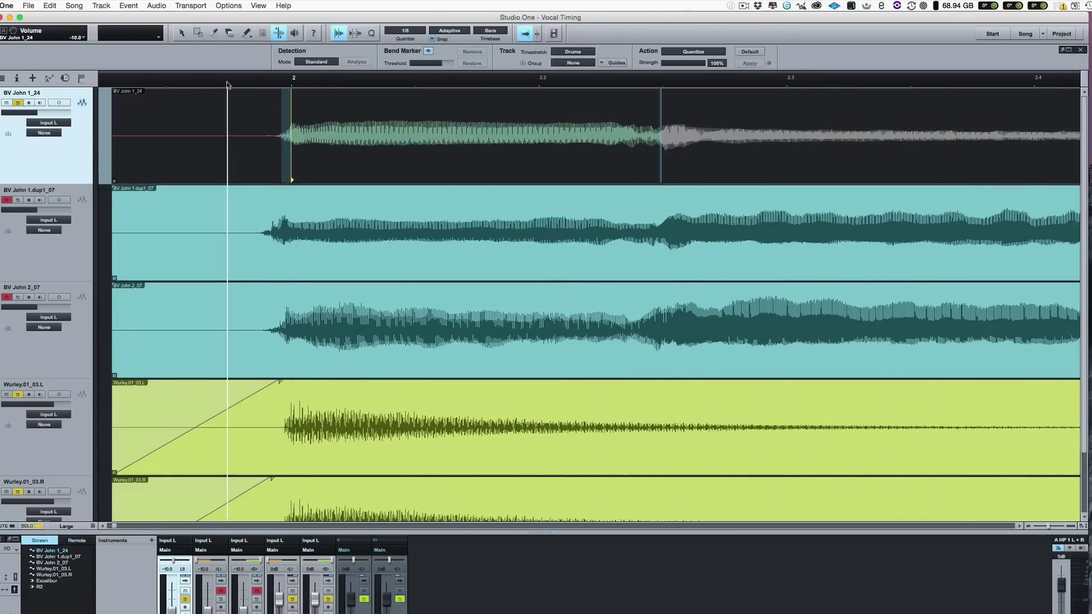
{"action": "key", "text": "space"}
{"action": "key", "text": "space"}
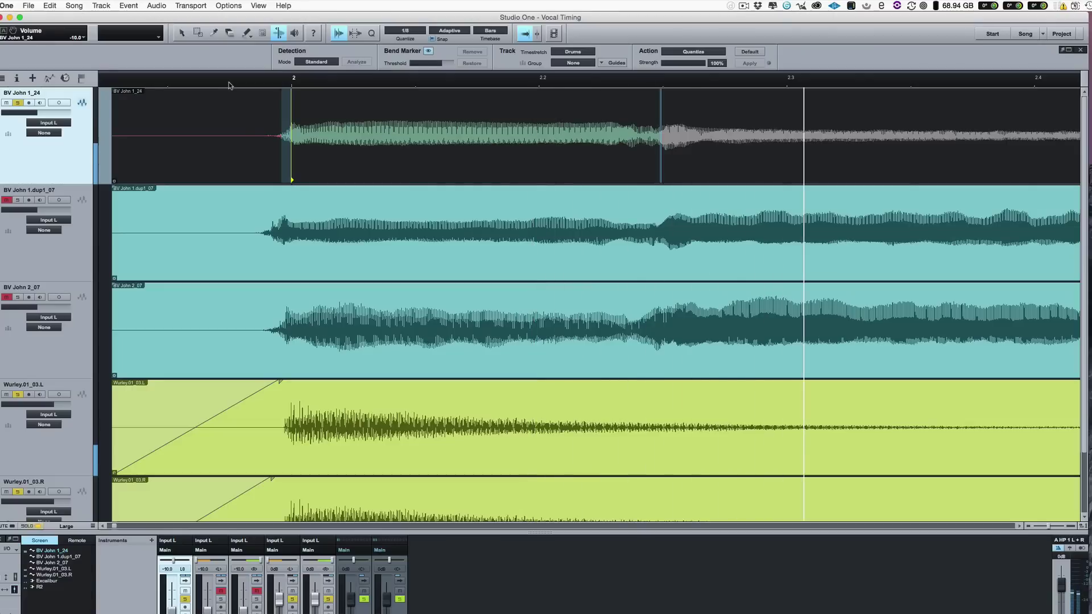
- Turn off grid snapping and select the bend marker where the first note changes
{"action": "left_click", "coordinate": [432, 39]}
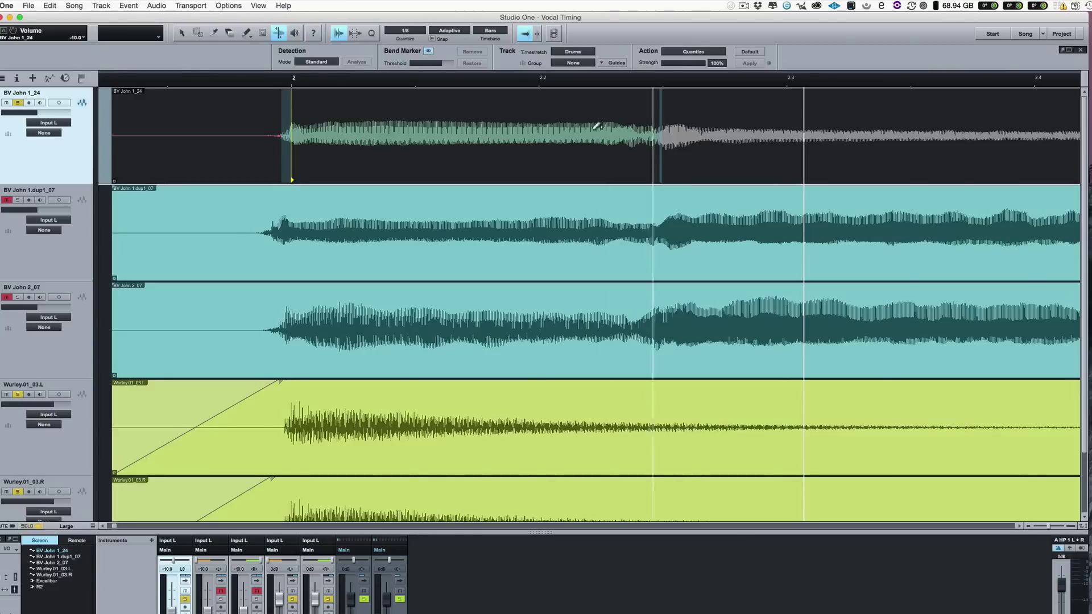
{"action": "key", "text": "w"}
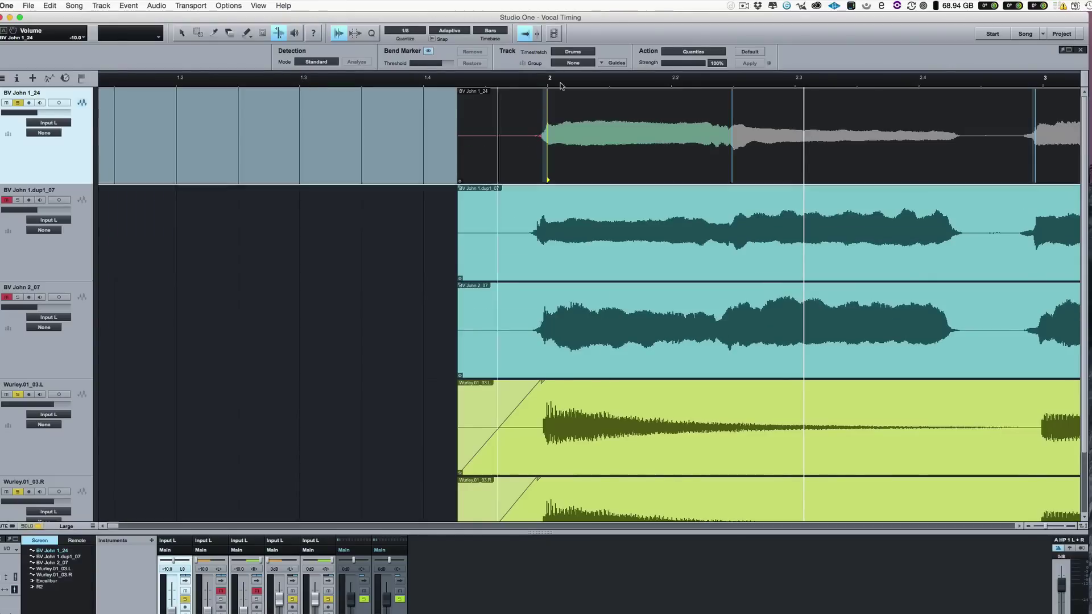
{"action": "scroll", "coordinate": [557, 91], "scroll_direction": "left", "scroll_amount": 3}
{"action": "left_click", "coordinate": [329, 81]}
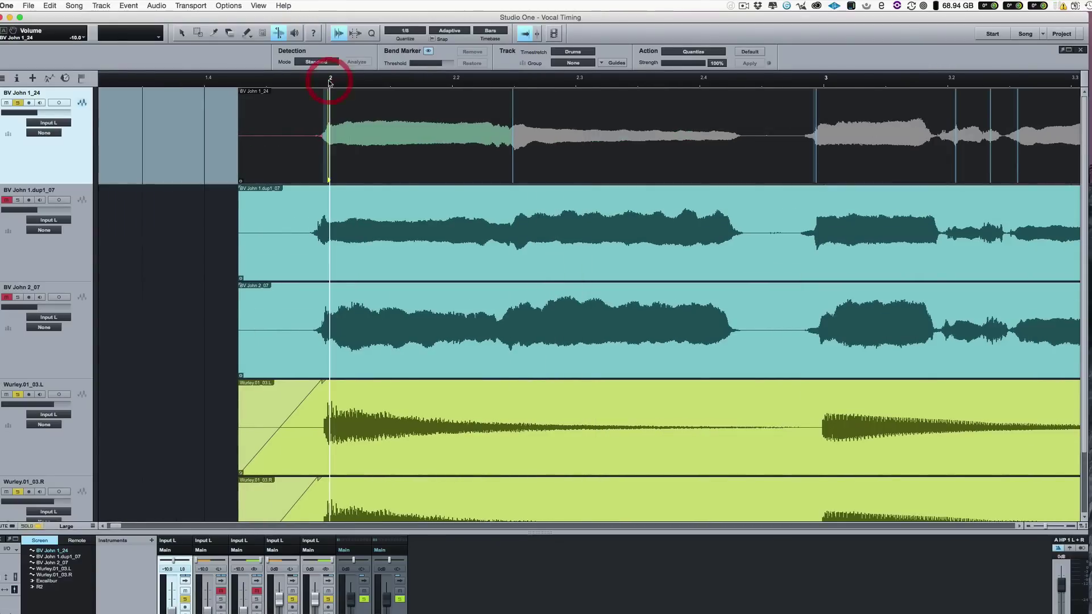
{"action": "key", "text": "space"}
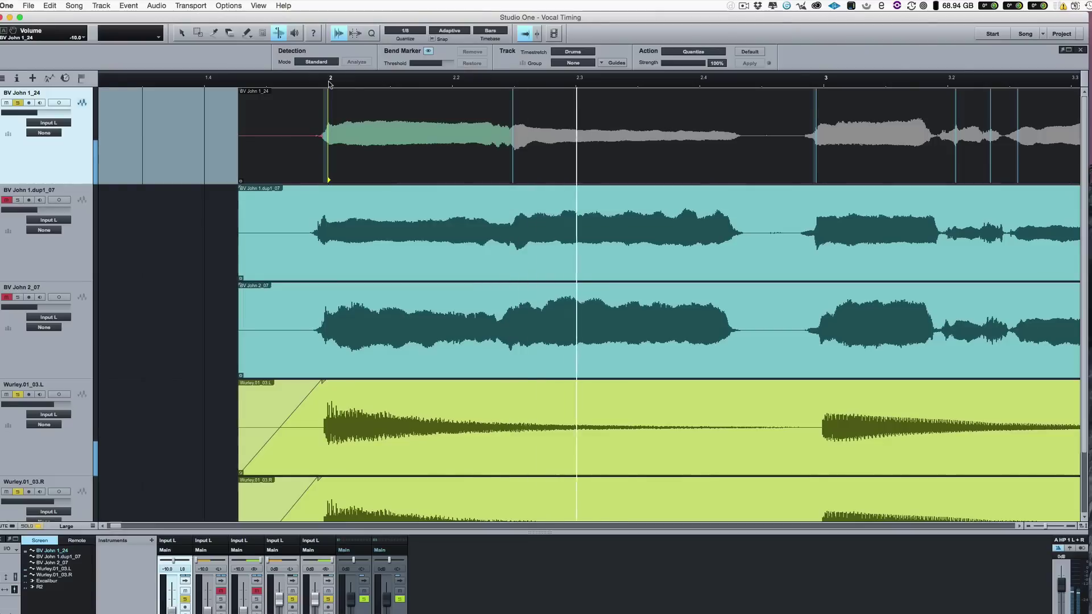
{"action": "left_click", "coordinate": [514, 156]}
{"action": "key", "text": "space"}
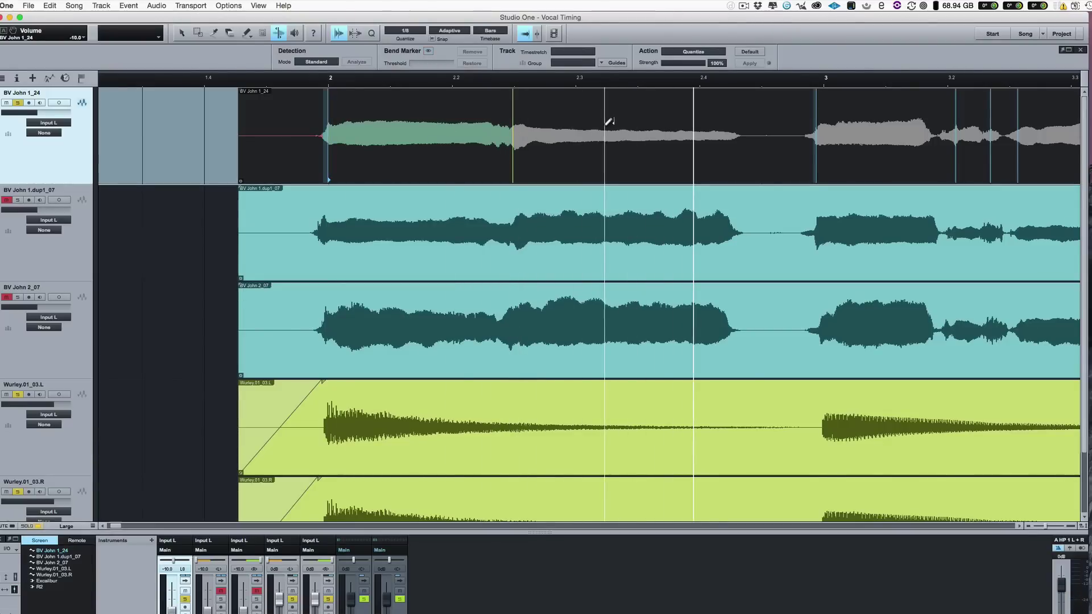
- Fine-tune that bend marker slightly later, auditioning the transition after each nudge
{"action": "key", "text": "e"}
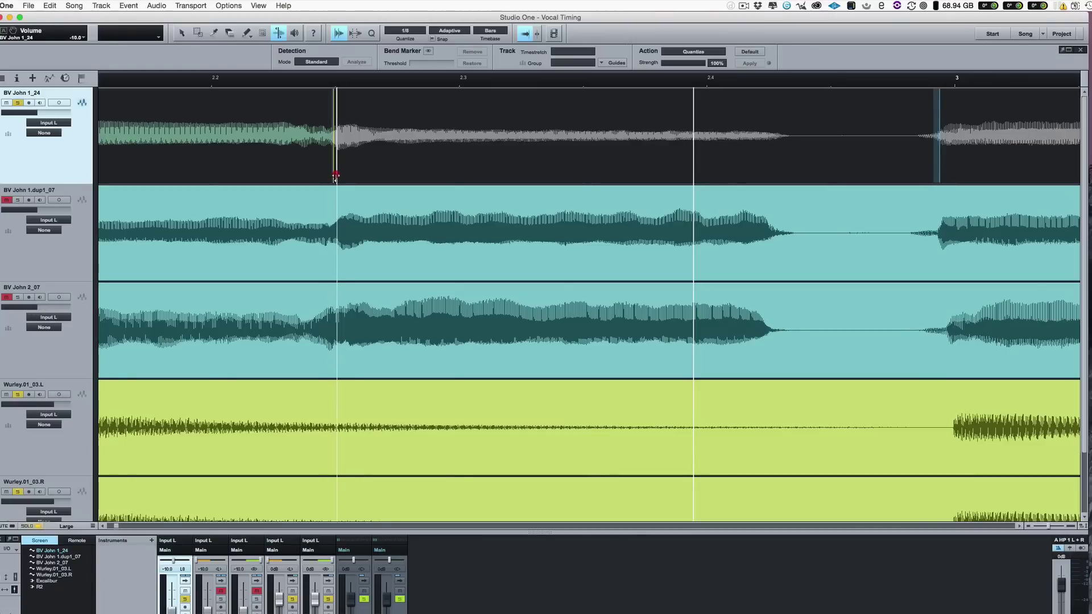
{"action": "left_click_drag", "start_coordinate": [333, 175], "coordinate": [337, 177]}
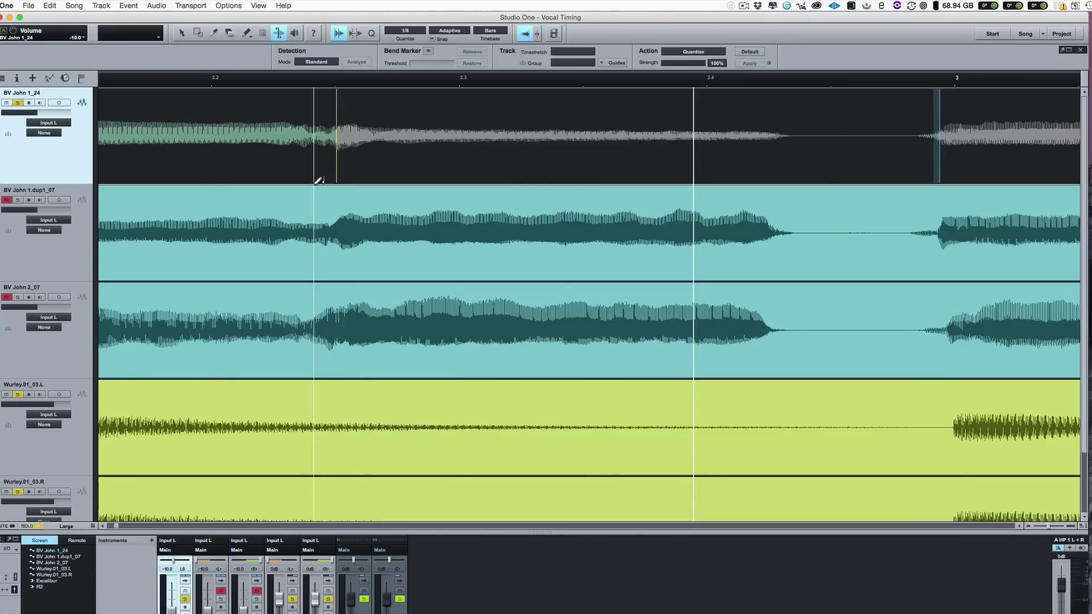
{"action": "left_click", "coordinate": [188, 84]}
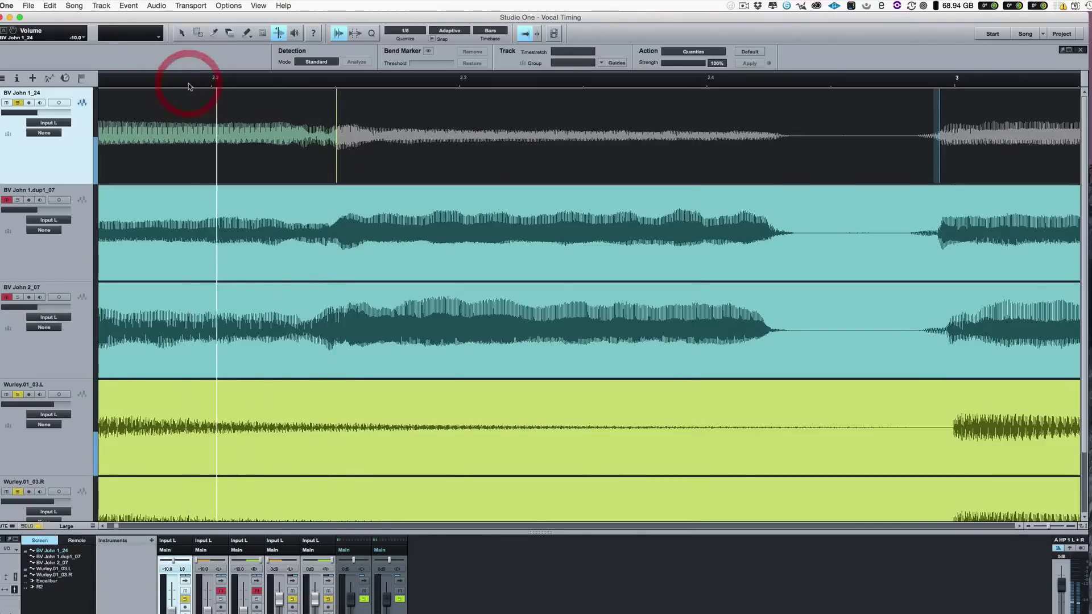
{"action": "key", "text": "space"}
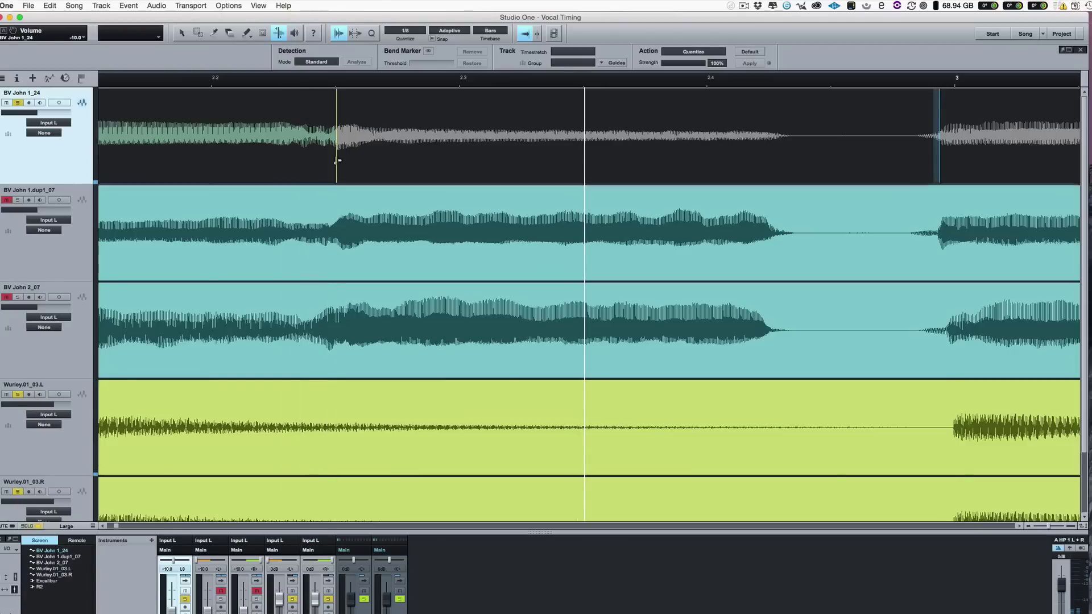
{"action": "left_click_drag", "start_coordinate": [336, 170], "coordinate": [333, 171]}
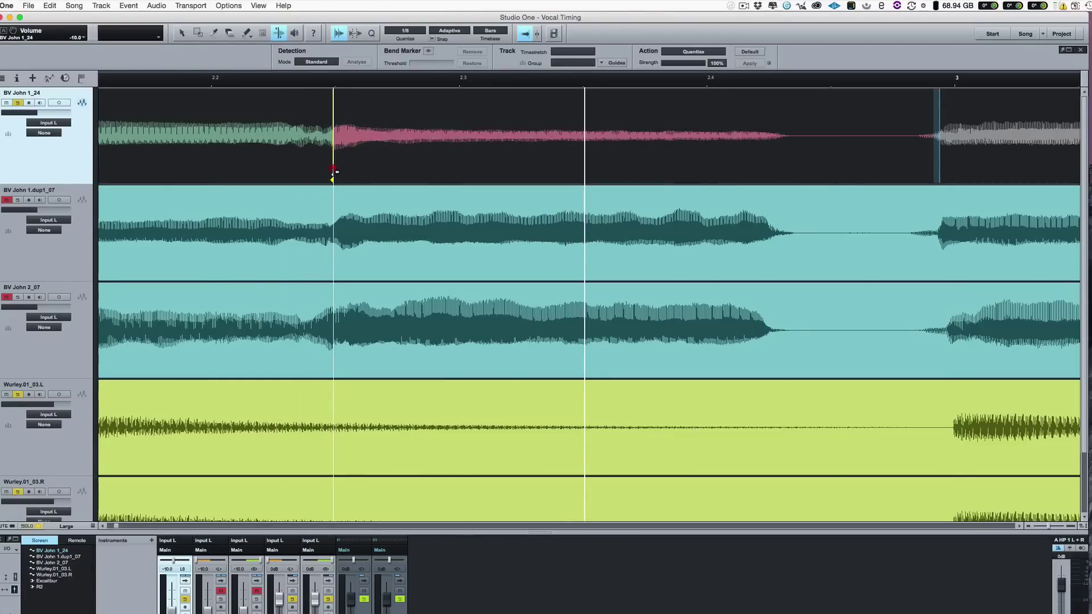
{"action": "left_click", "coordinate": [243, 86]}
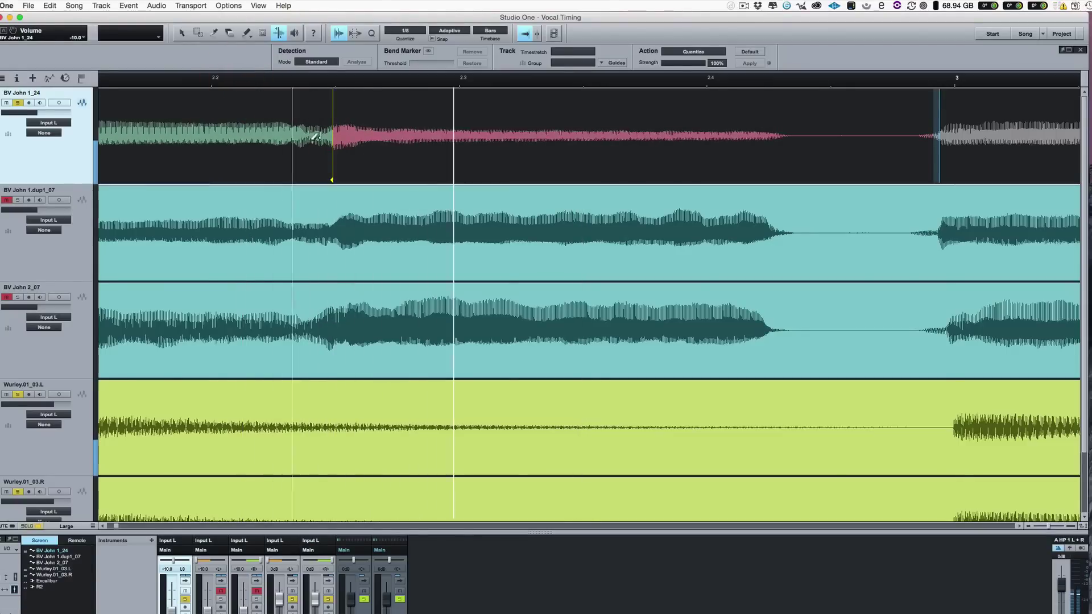
{"action": "key", "text": "space"}
{"action": "key", "text": "ctrl+z"}
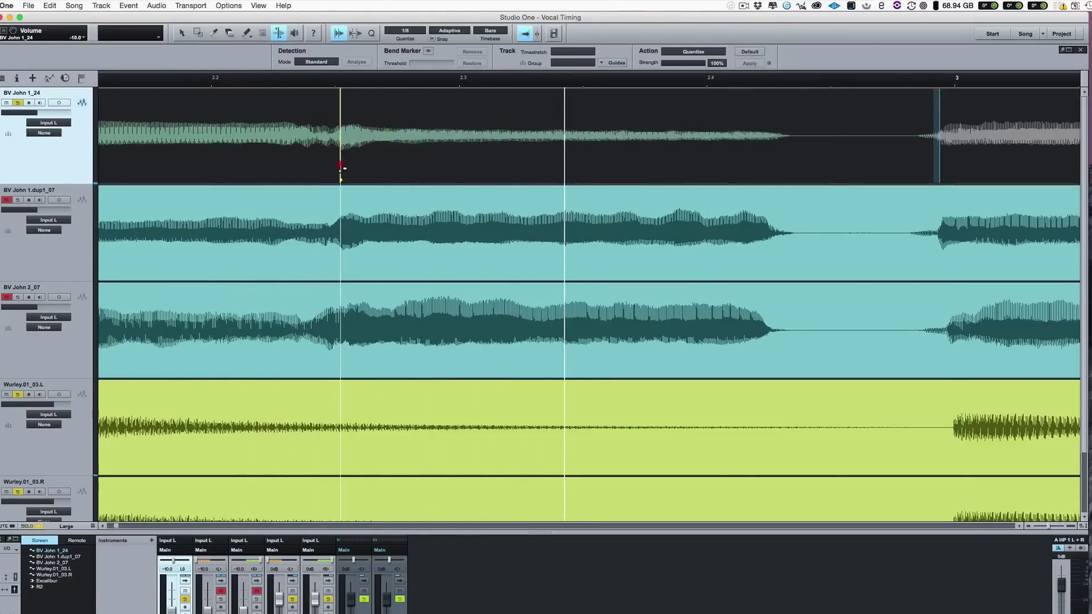
{"action": "left_click_drag", "start_coordinate": [337, 166], "coordinate": [341, 160]}
{"action": "left_click", "coordinate": [261, 85]}
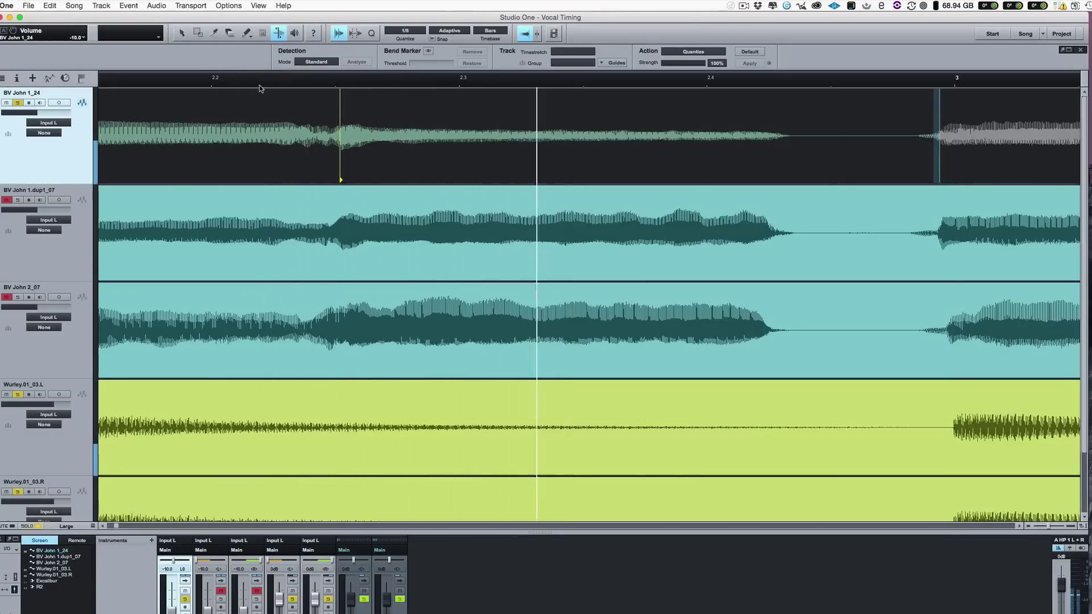
{"action": "key", "text": "space"}
- Move BV John 1_24's second phrase start onto bar 3 and check it by ear
{"action": "key", "text": "w"}
{"action": "key", "text": "w"}
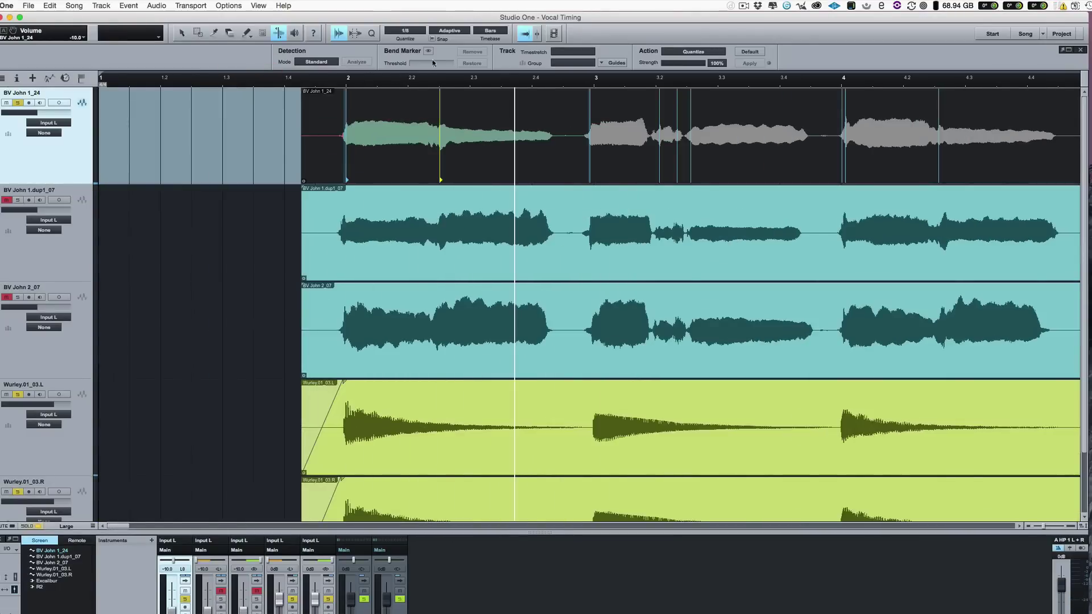
{"action": "left_click", "coordinate": [394, 81]}
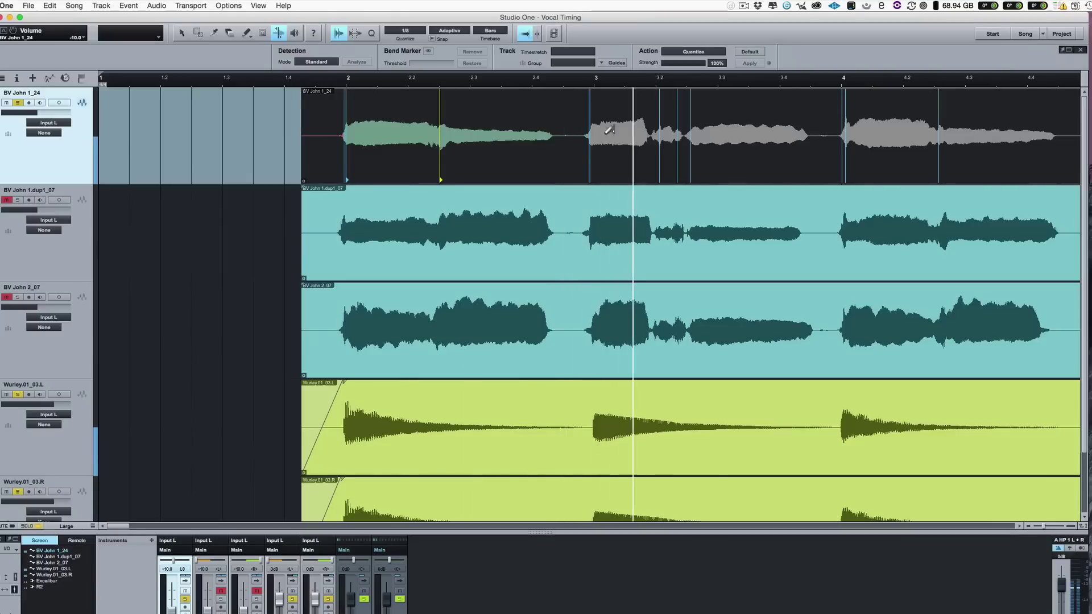
{"action": "left_click_drag", "start_coordinate": [590, 165], "coordinate": [594, 164]}
{"action": "left_click", "coordinate": [517, 79]}
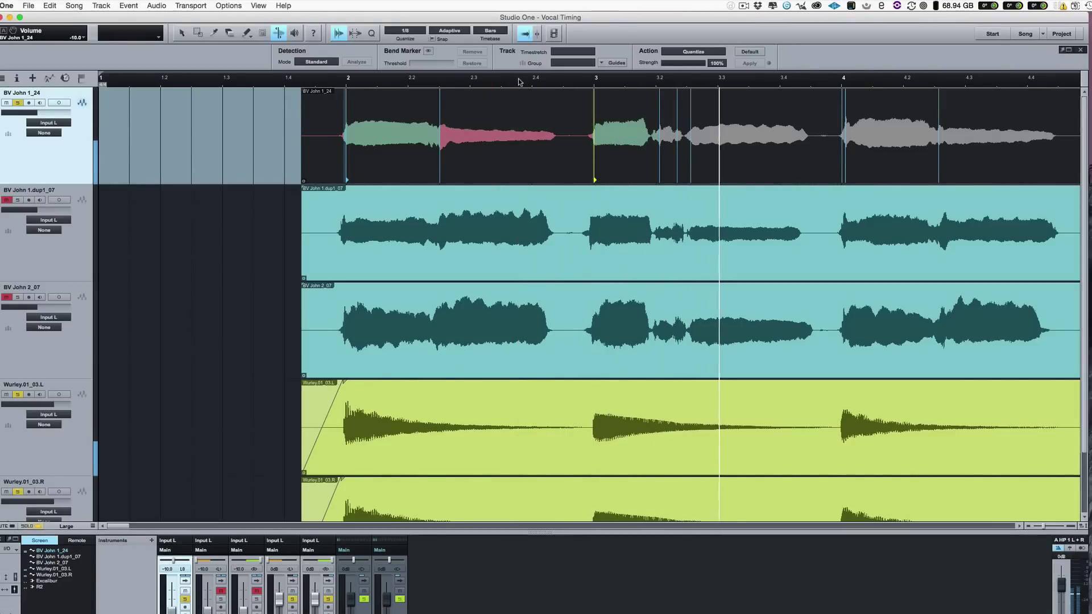
{"action": "key", "text": "space"}
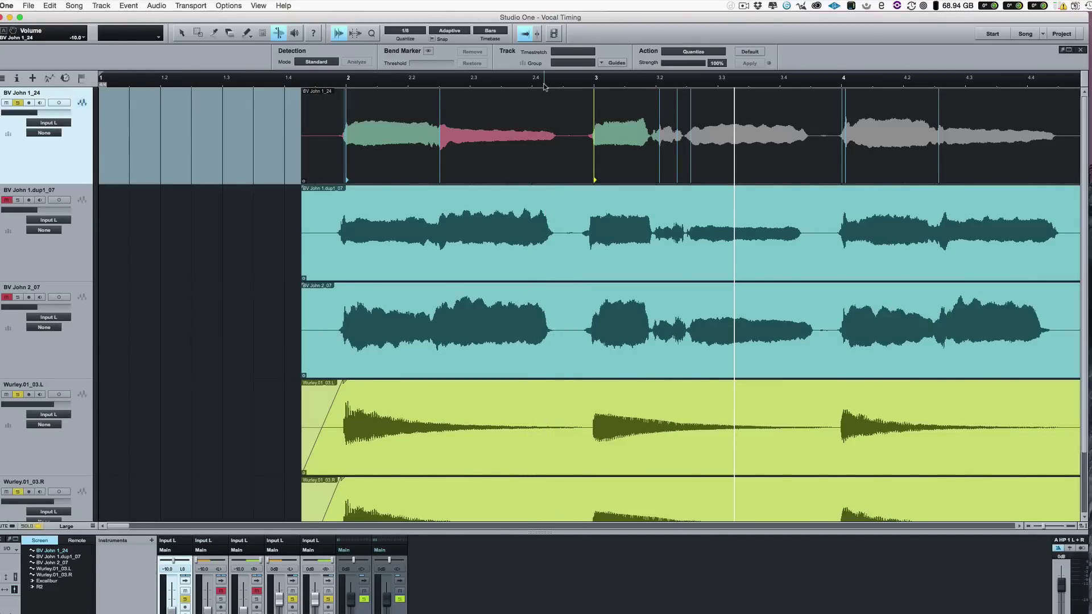
- Undo the first phrase's stretch and add a bend marker at that phrase's end
{"action": "key", "text": "super+z"}
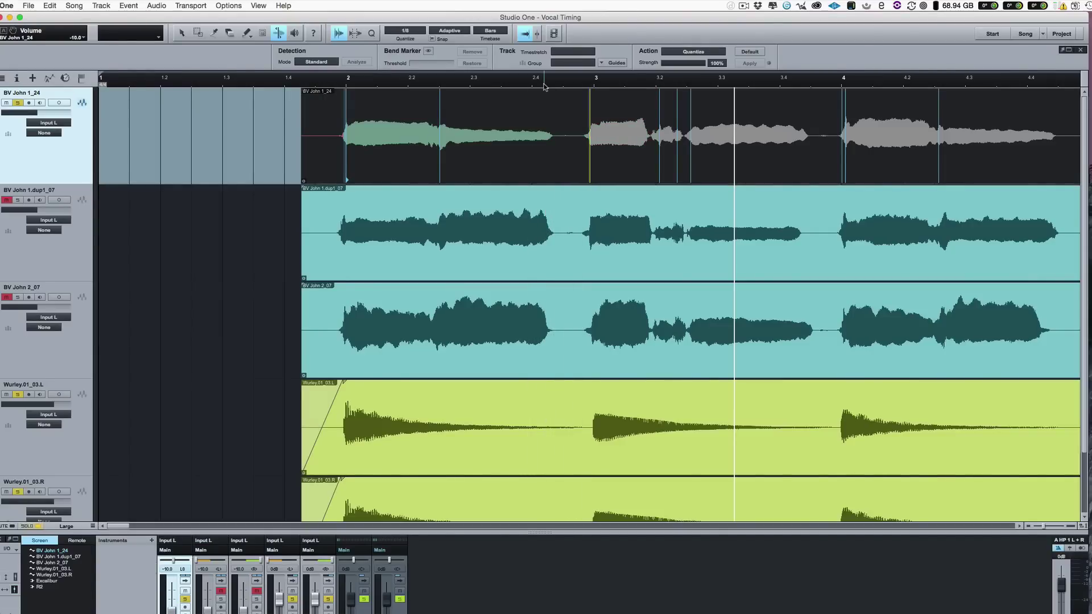
{"action": "left_click", "coordinate": [552, 140]}
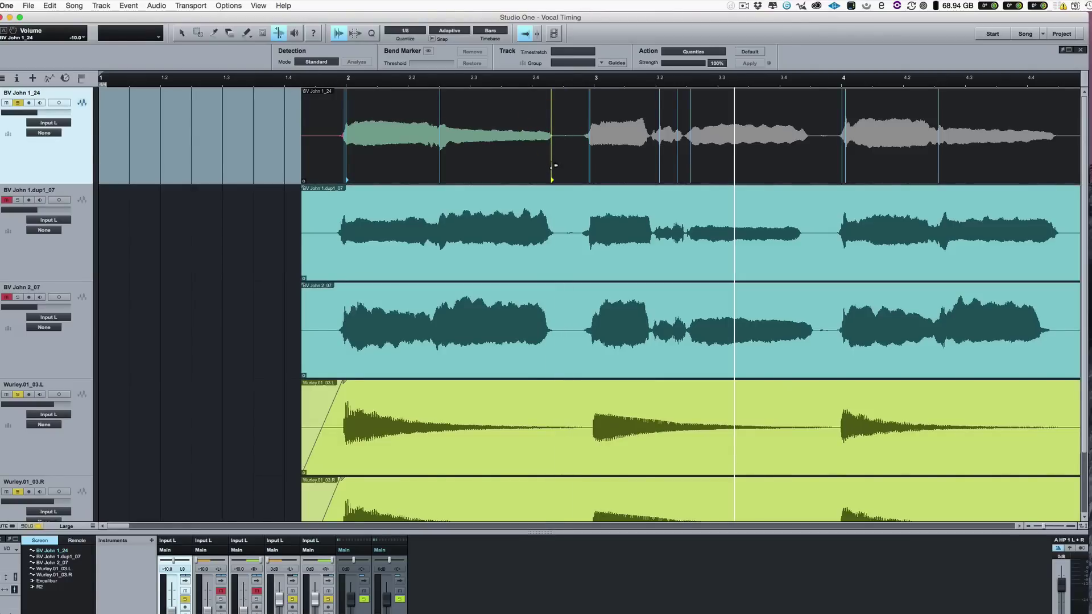
{"action": "left_click", "coordinate": [341, 85]}
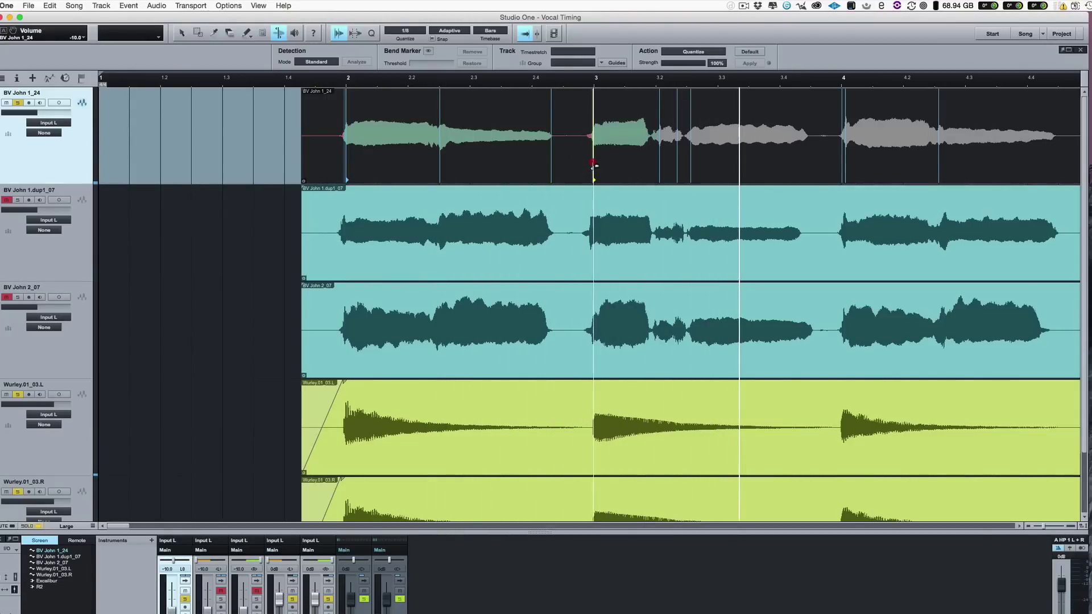
- Add a bend marker at the second phrase's end and retime it, pulling earlier then slightly later
{"action": "left_click", "coordinate": [477, 83]}
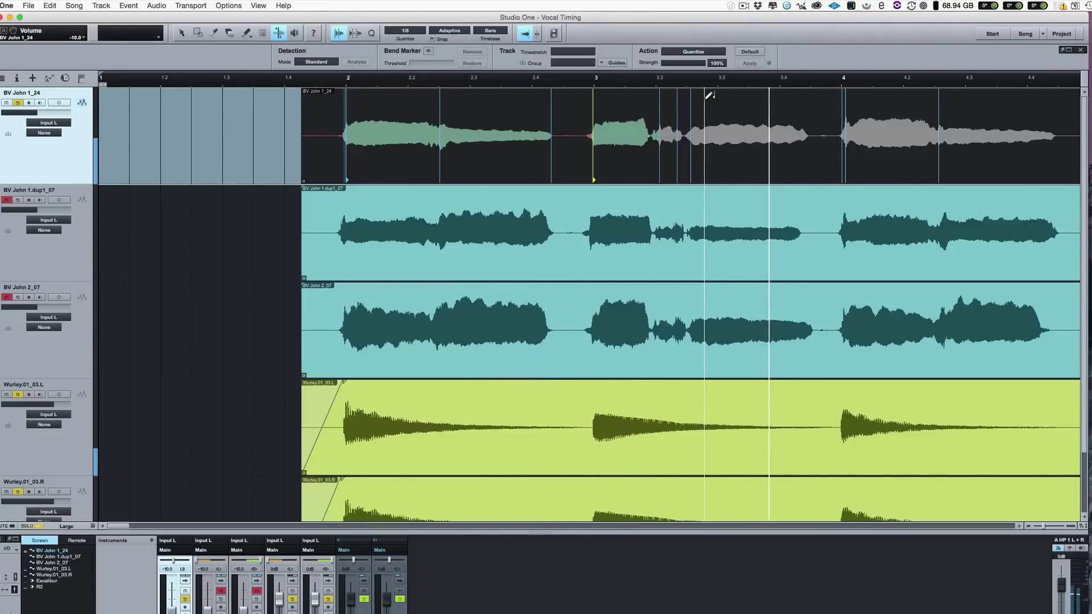
{"action": "key", "text": "space"}
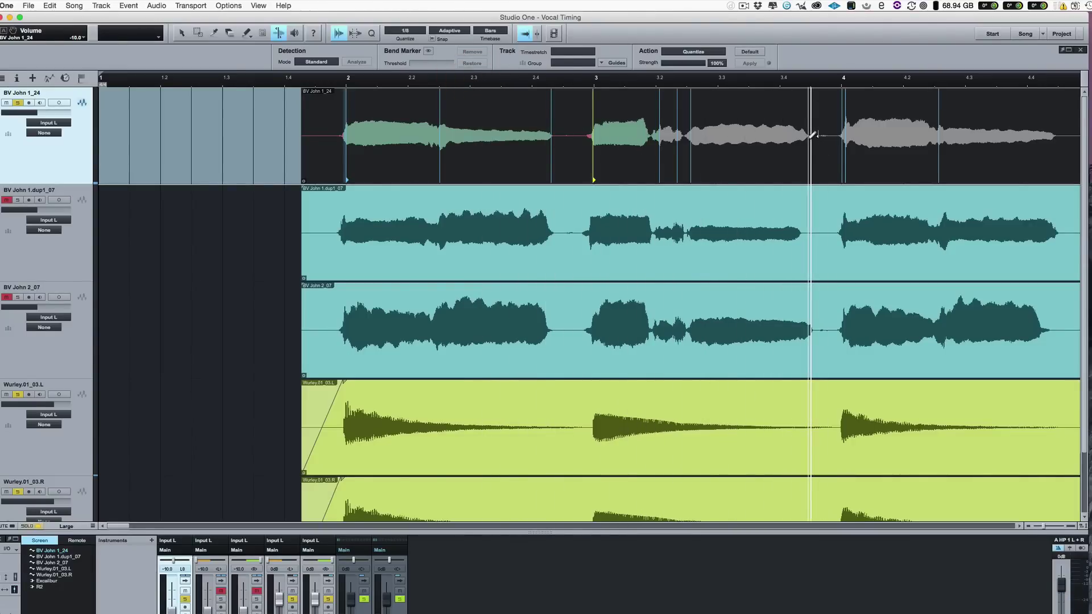
{"action": "left_click", "coordinate": [808, 147]}
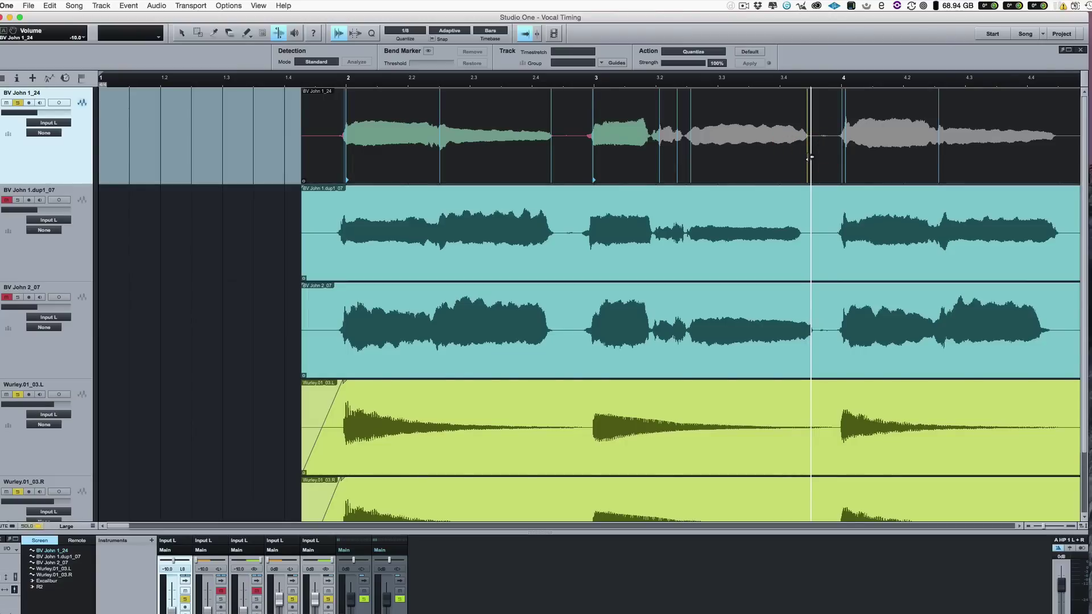
{"action": "left_click_drag", "start_coordinate": [807, 156], "coordinate": [782, 157]}
{"action": "left_click", "coordinate": [329, 82]}
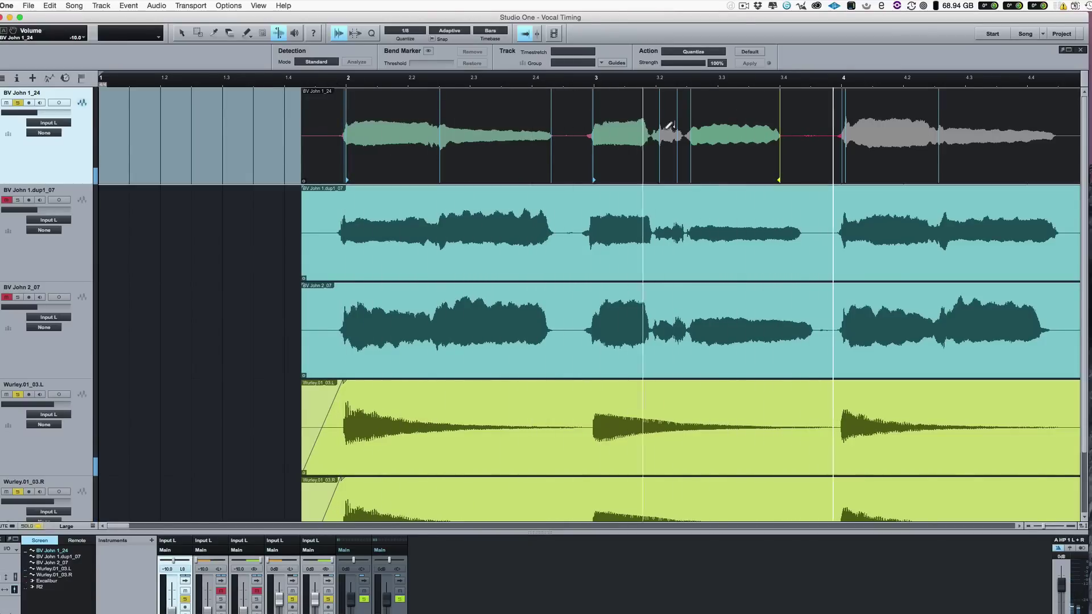
{"action": "key", "text": "space"}
{"action": "left_click_drag", "start_coordinate": [780, 177], "coordinate": [800, 178]}
{"action": "left_click", "coordinate": [605, 81]}
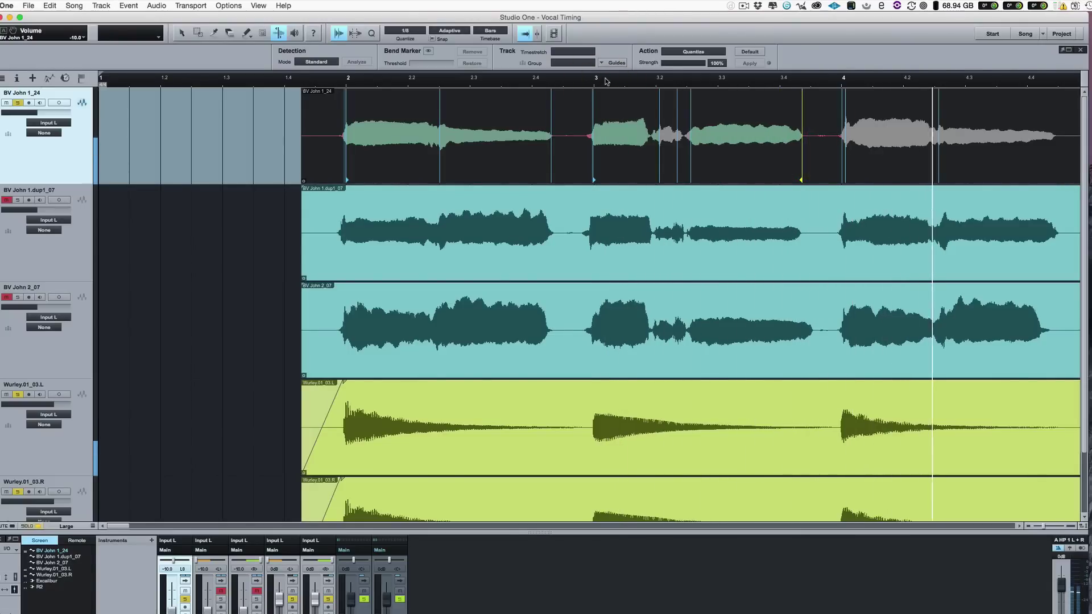
{"action": "left_click", "coordinate": [592, 80]}
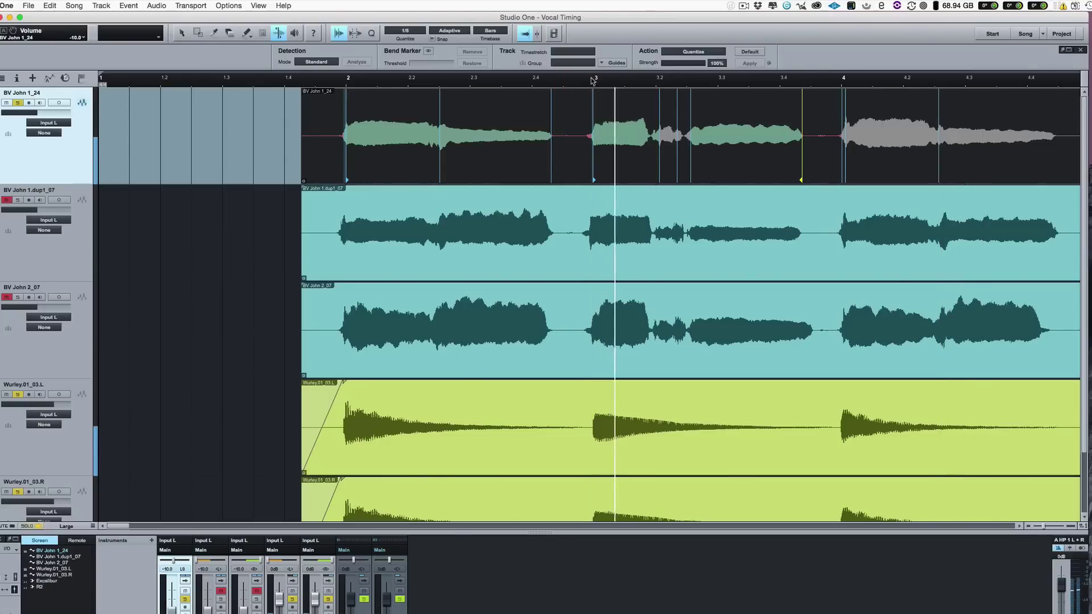
{"action": "key", "text": "space"}
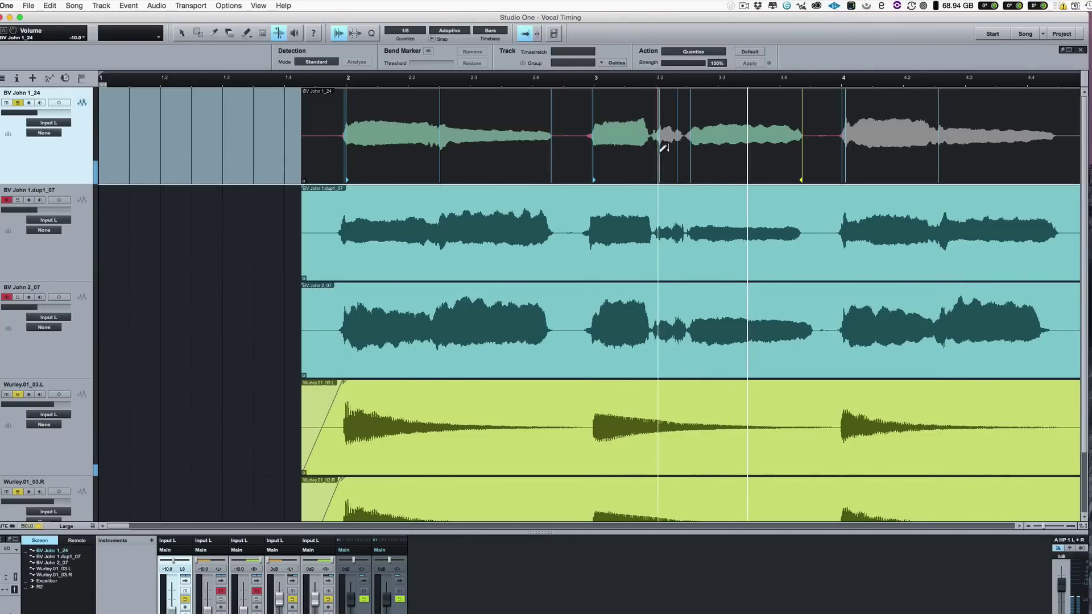
- Add a bend marker inside the second phrase near beat 3.2 and audition from bar 3
{"action": "left_click", "coordinate": [658, 151]}
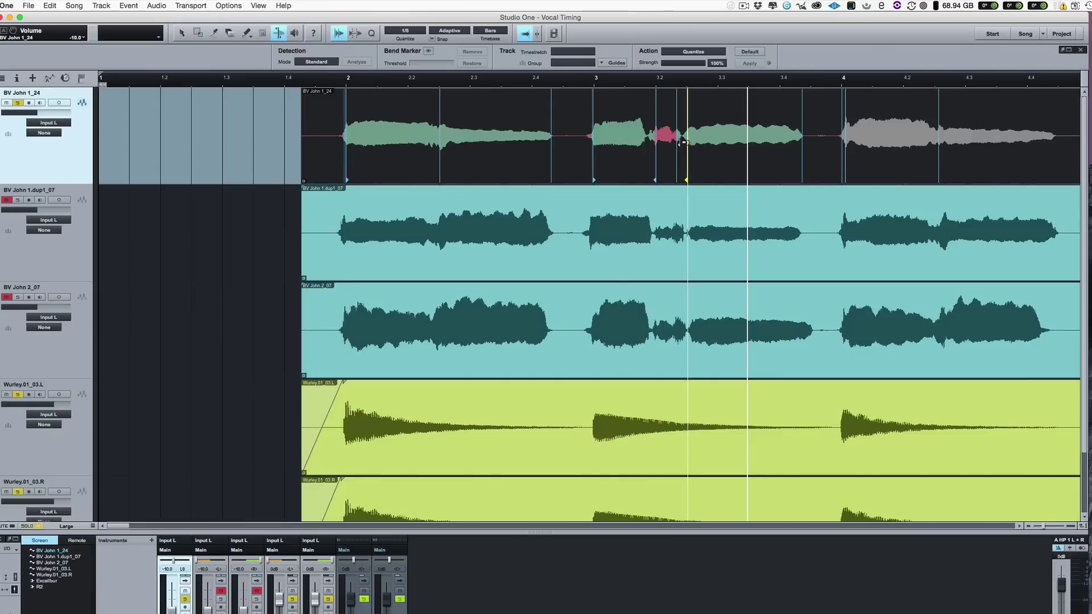
{"action": "left_click", "coordinate": [587, 80]}
{"action": "key", "text": "space"}
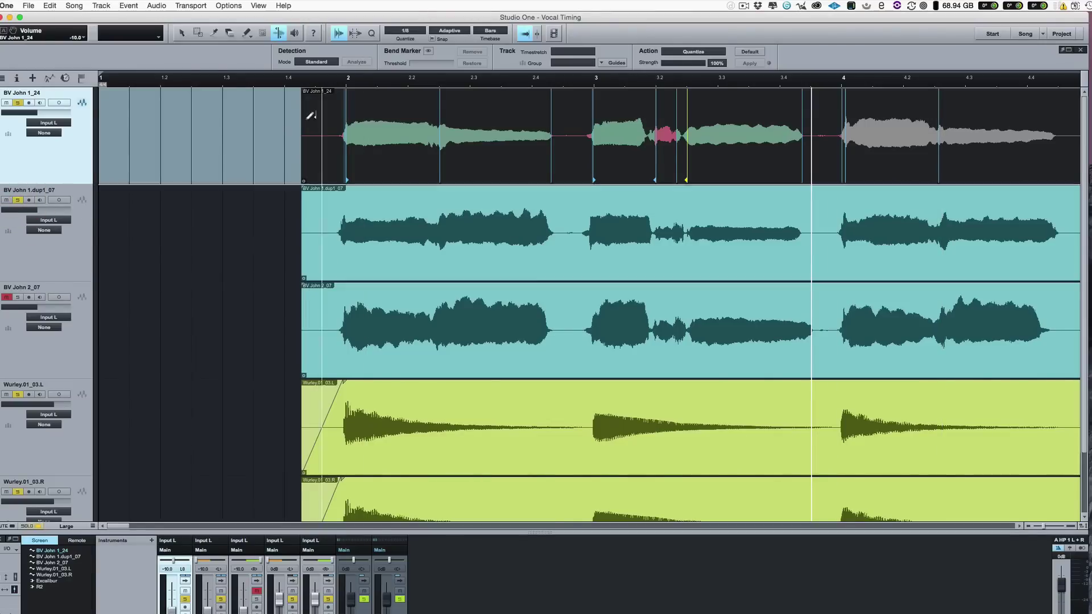
- Select the BV John 1.dup1_07 event, show bend markers and analyze them at about 66% threshold
{"action": "left_click", "coordinate": [366, 248]}
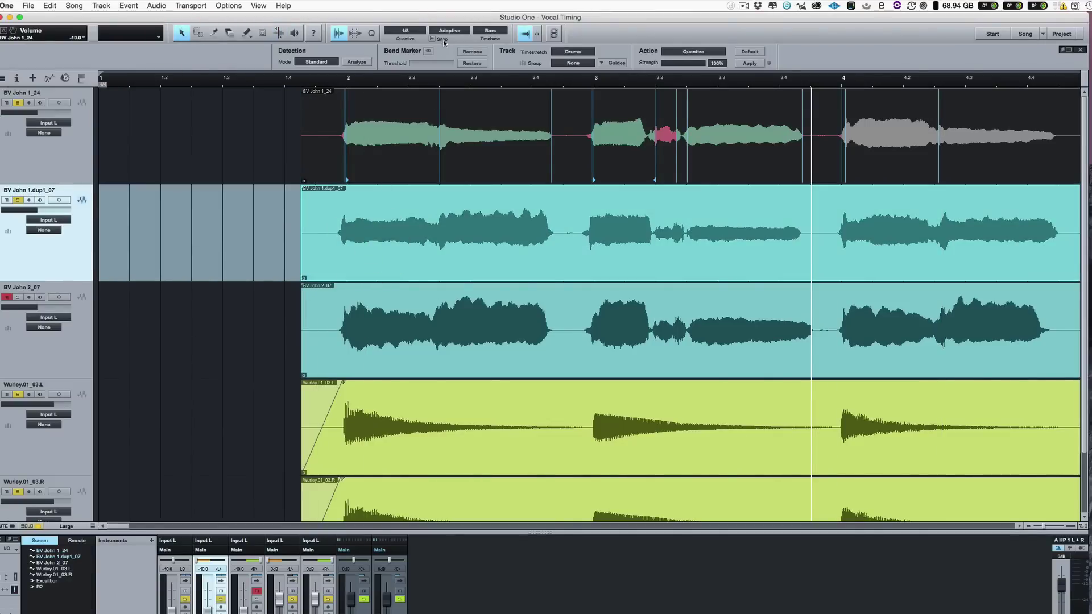
{"action": "left_click", "coordinate": [430, 51]}
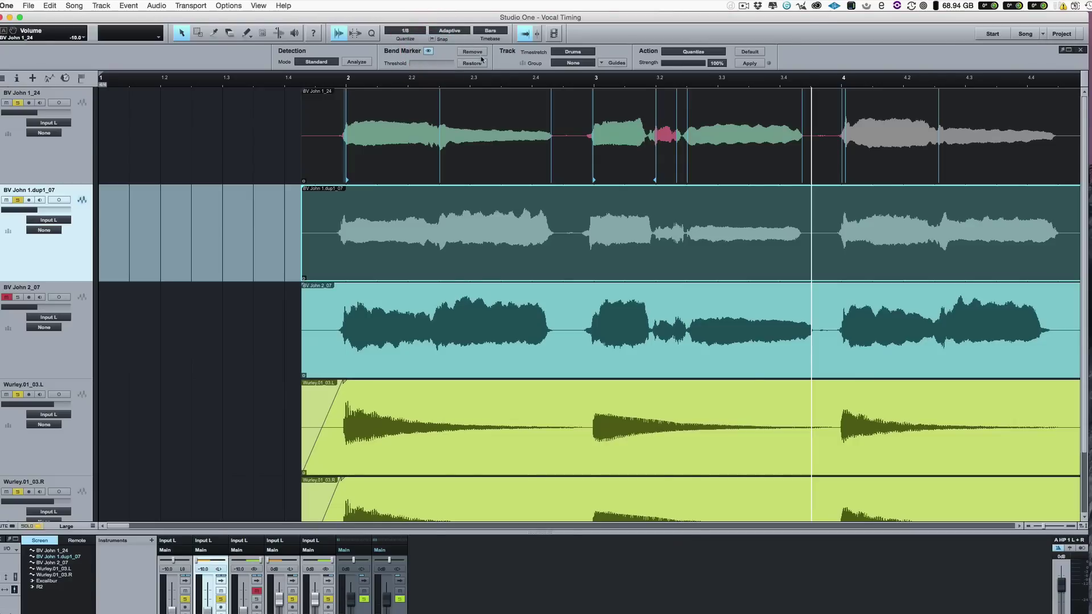
{"action": "left_click", "coordinate": [356, 62]}
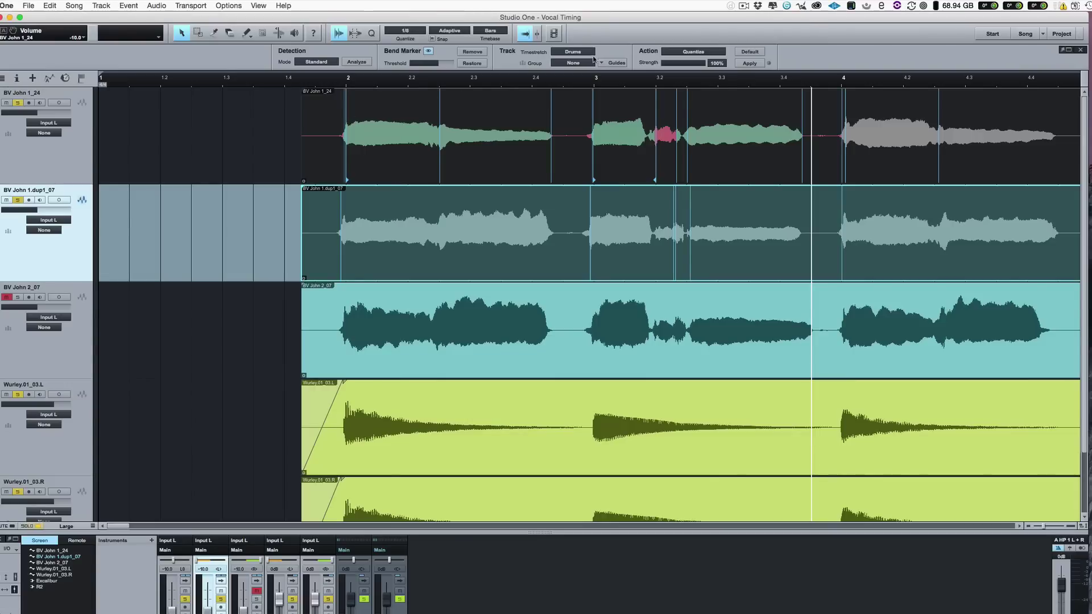
- Align BV John 1.dup1_07's first phrase start, middle and end markers with the top take
{"action": "left_click", "coordinate": [277, 33]}
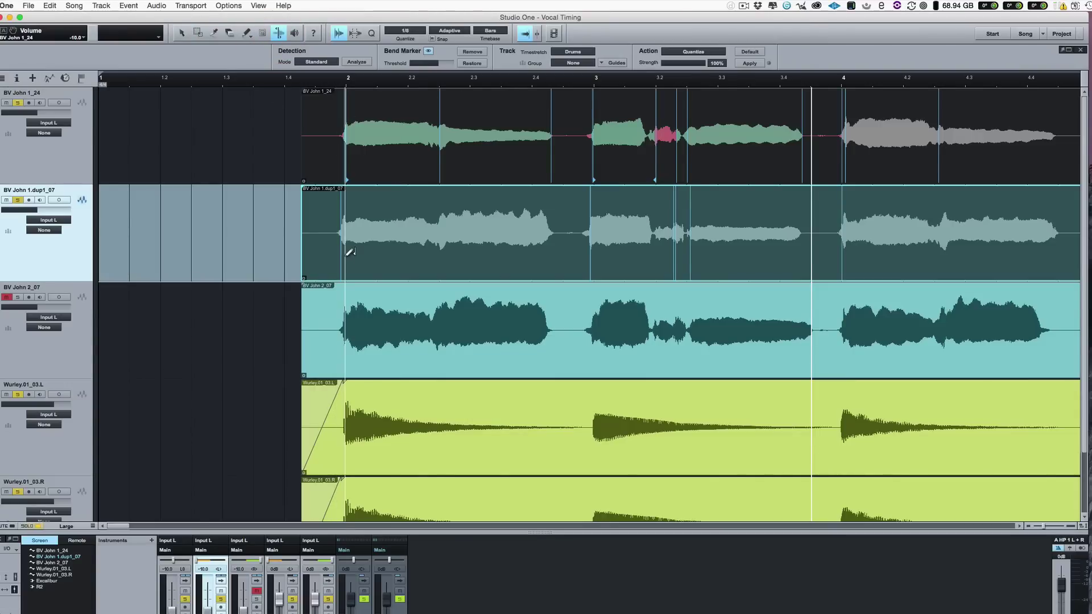
{"action": "left_click_drag", "start_coordinate": [341, 261], "coordinate": [346, 261]}
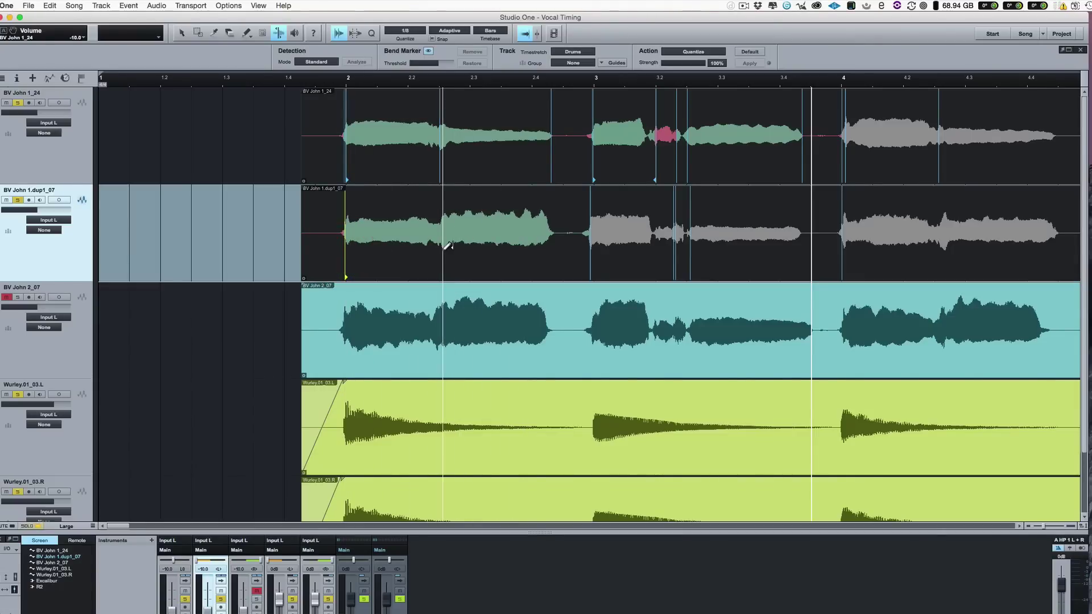
{"action": "left_click", "coordinate": [444, 248]}
{"action": "left_click_drag", "start_coordinate": [442, 256], "coordinate": [439, 251]}
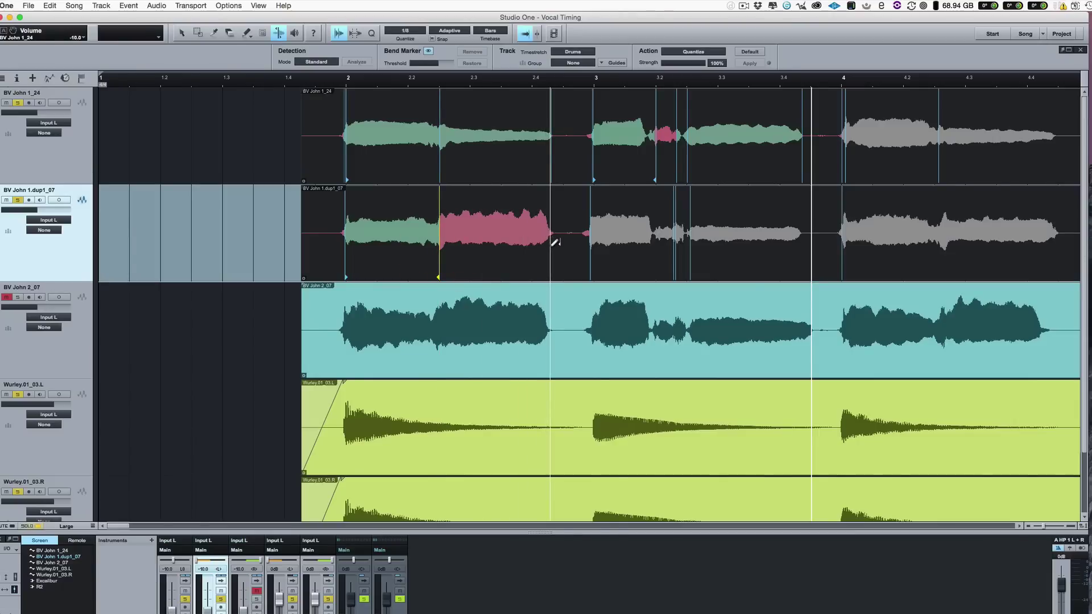
{"action": "left_click", "coordinate": [550, 247]}
{"action": "left_click_drag", "start_coordinate": [552, 250], "coordinate": [550, 252]}
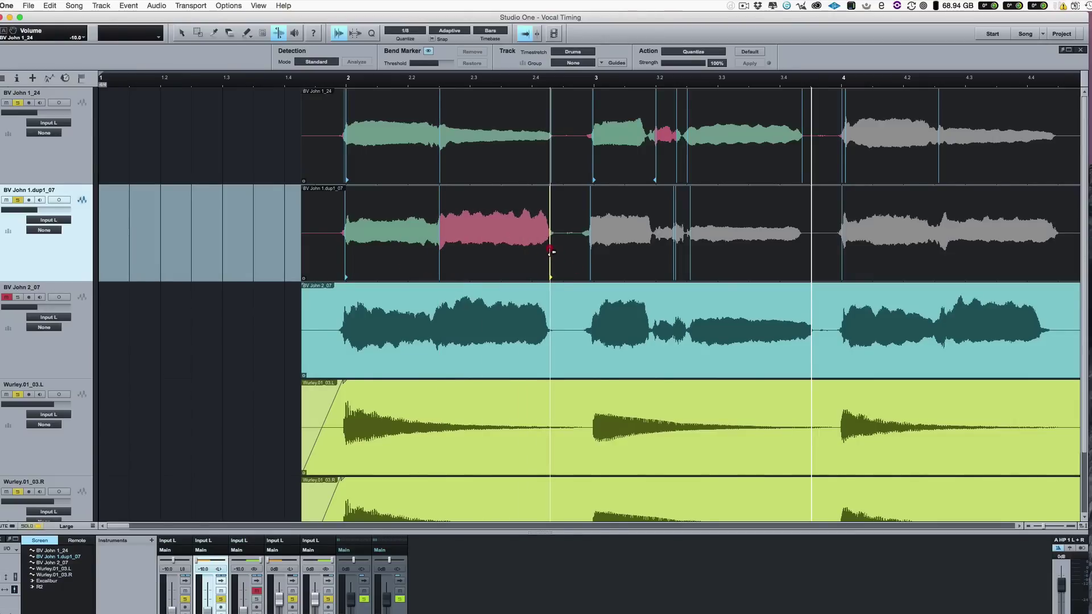
- Audition the alignment and set the second phrase's start on bar 3
{"action": "left_click", "coordinate": [331, 85]}
{"action": "key", "text": "space"}
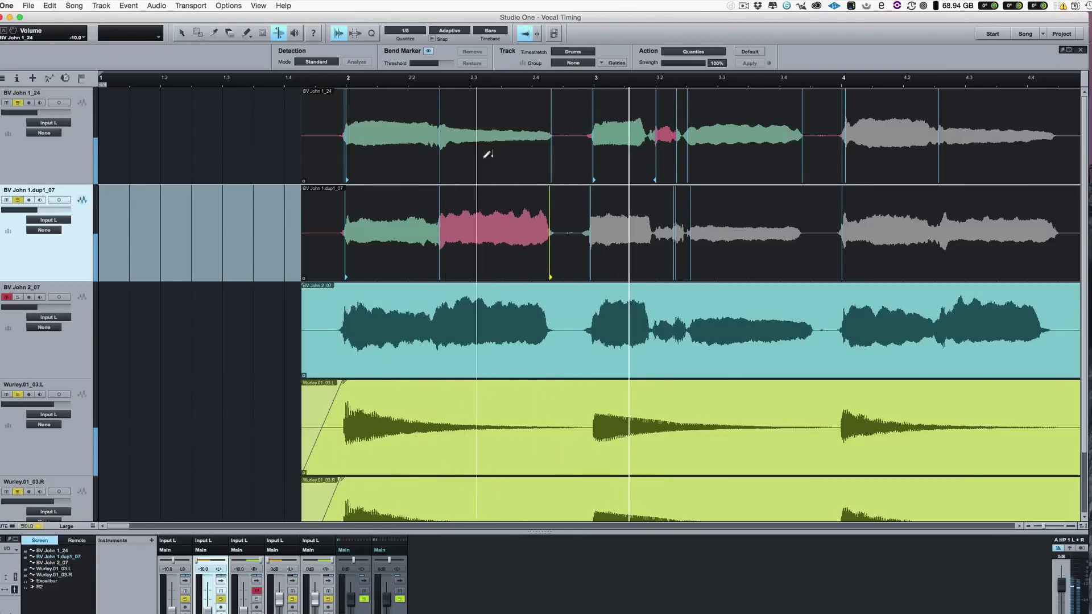
{"action": "left_click", "coordinate": [593, 262]}
{"action": "left_click", "coordinate": [570, 81]}
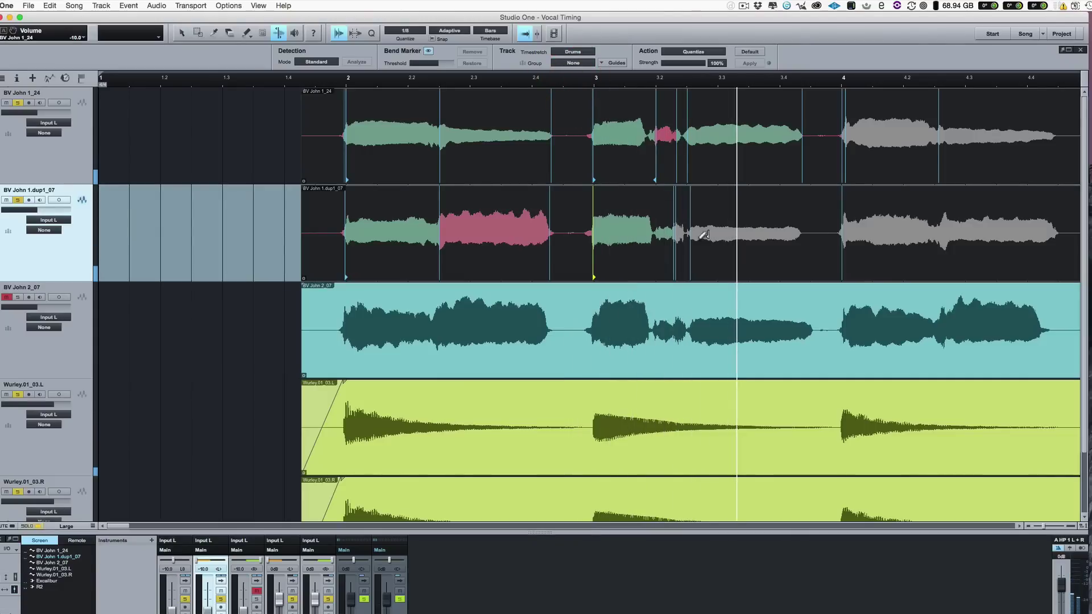
- Add a marker at BV John 1.dup1_07's second phrase end and match the inner marker to the top take
{"action": "key", "text": "e"}
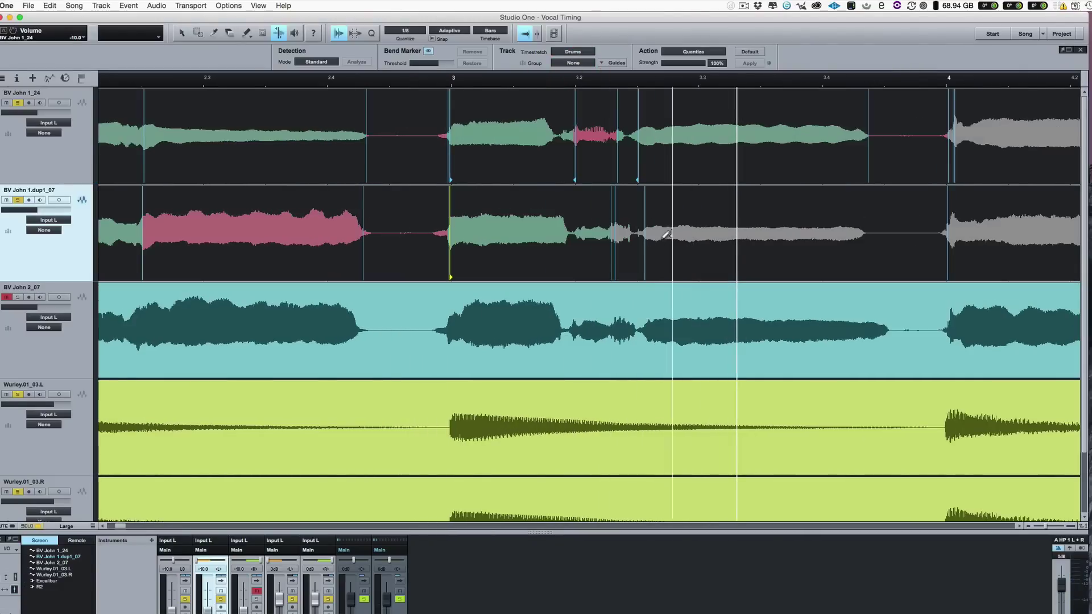
{"action": "left_click", "coordinate": [644, 254]}
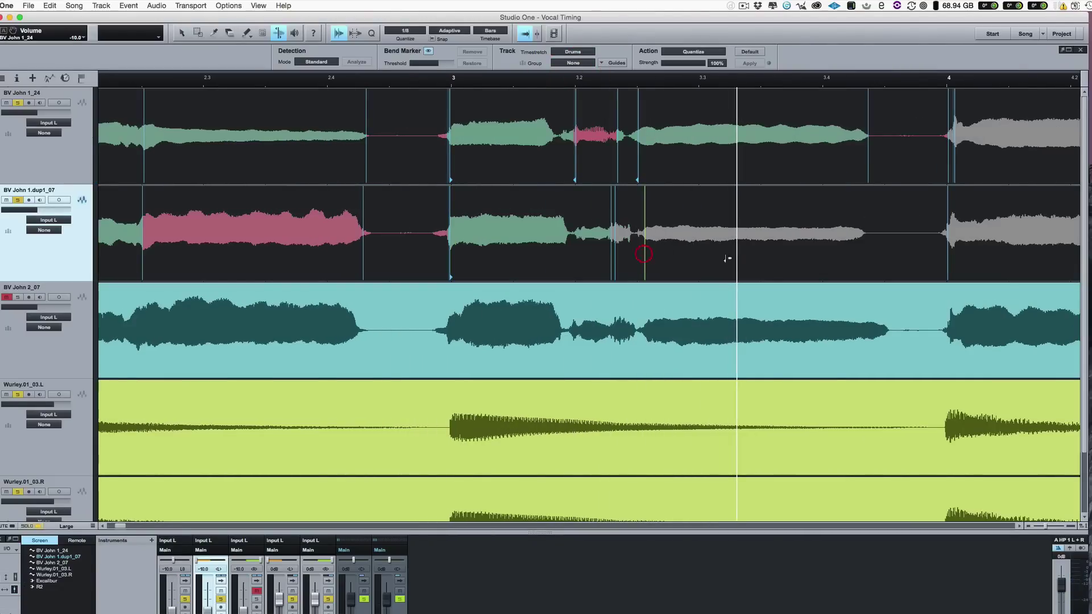
{"action": "left_click", "coordinate": [865, 254]}
{"action": "left_click_drag", "start_coordinate": [865, 259], "coordinate": [869, 258]}
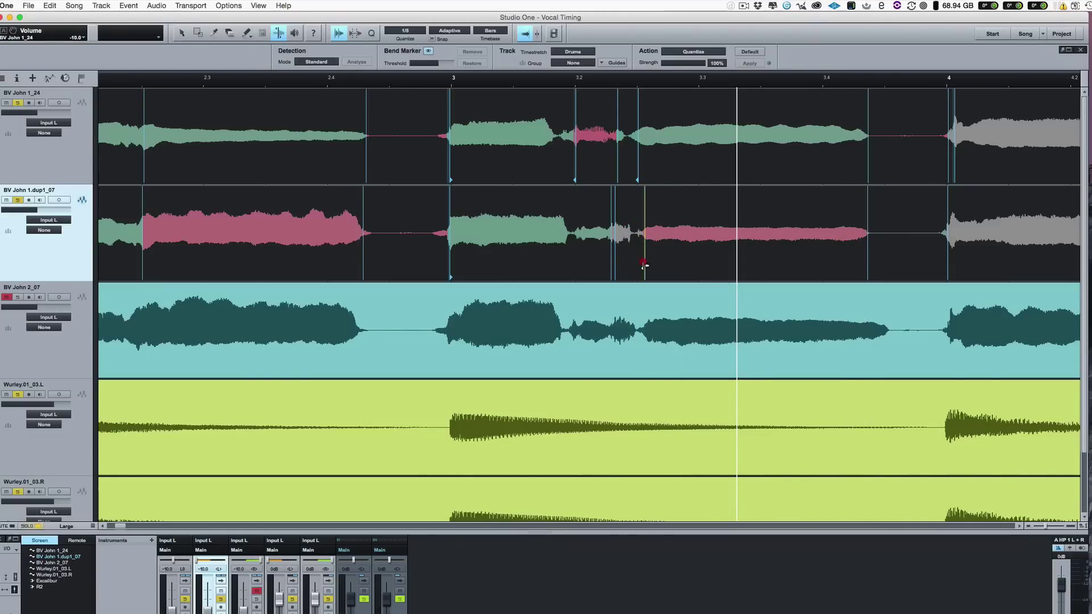
{"action": "left_click_drag", "start_coordinate": [644, 264], "coordinate": [640, 264]}
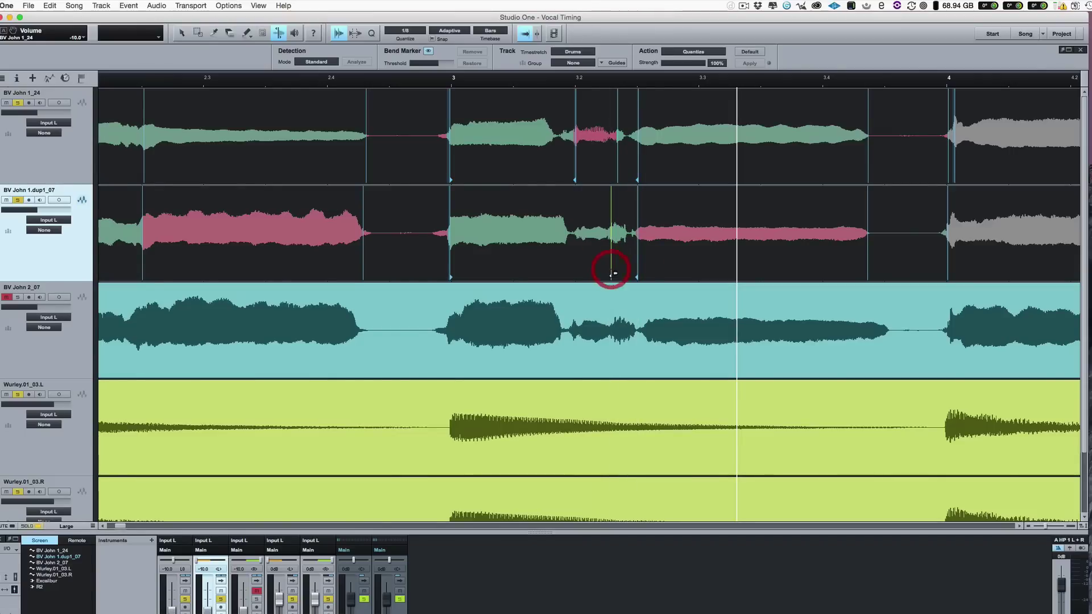
{"action": "mouse_move", "coordinate": [611, 274]}
{"action": "left_mouse_down"}
{"action": "mouse_move", "coordinate": [558, 221]}
{"action": "mouse_move", "coordinate": [568, 247]}
{"action": "mouse_move", "coordinate": [575, 241]}
{"action": "mouse_move", "coordinate": [555, 250]}
{"action": "left_mouse_up"}
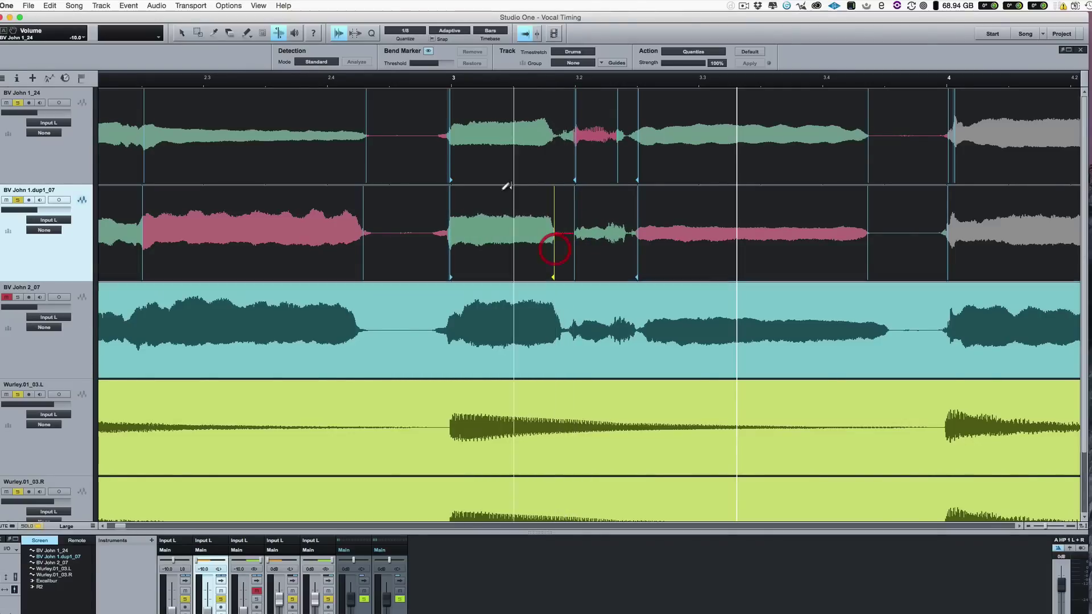
- Nudge BV John 1.dup1_07's phrase boundary near bar 3 slightly earlier, auditioning from before bar 3
{"action": "left_click", "coordinate": [399, 83]}
{"action": "key", "text": "space"}
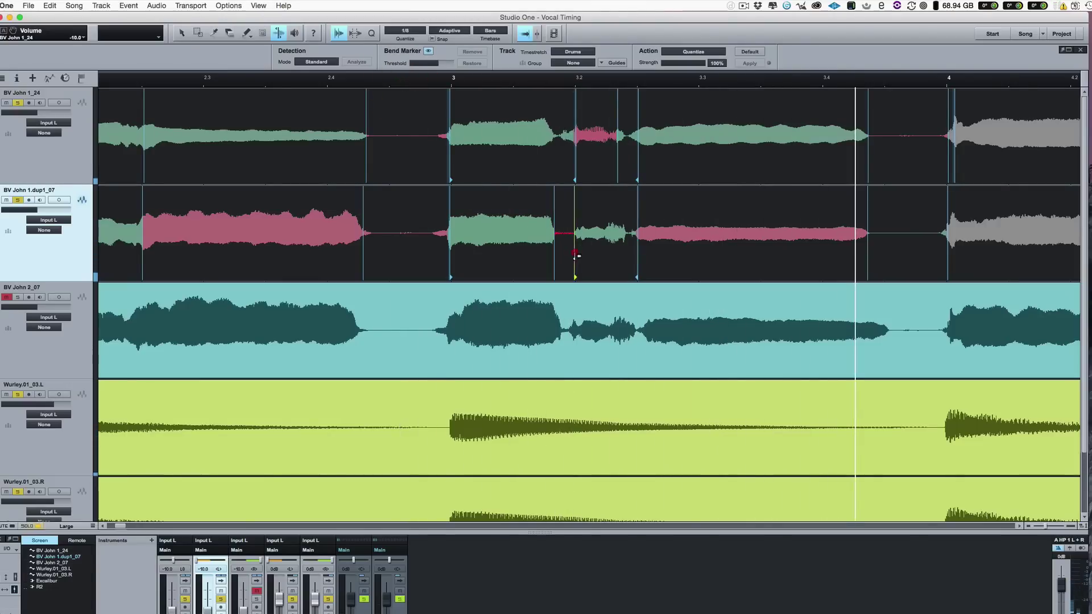
{"action": "mouse_move", "coordinate": [575, 255]}
{"action": "left_mouse_down"}
{"action": "mouse_move", "coordinate": [565, 262]}
{"action": "mouse_move", "coordinate": [577, 242]}
{"action": "left_mouse_up"}
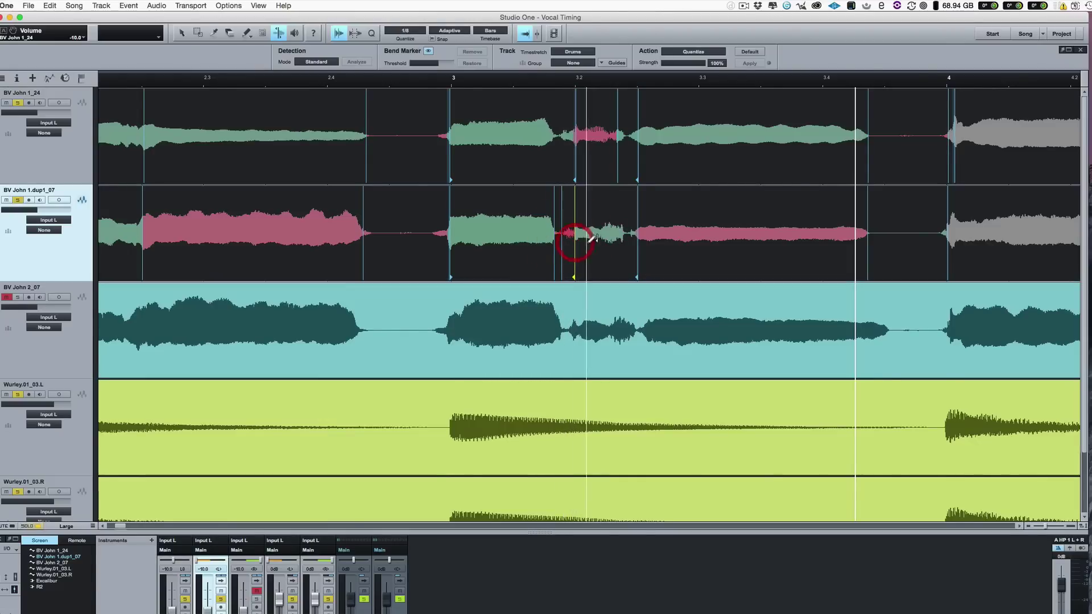
{"action": "left_click", "coordinate": [422, 86]}
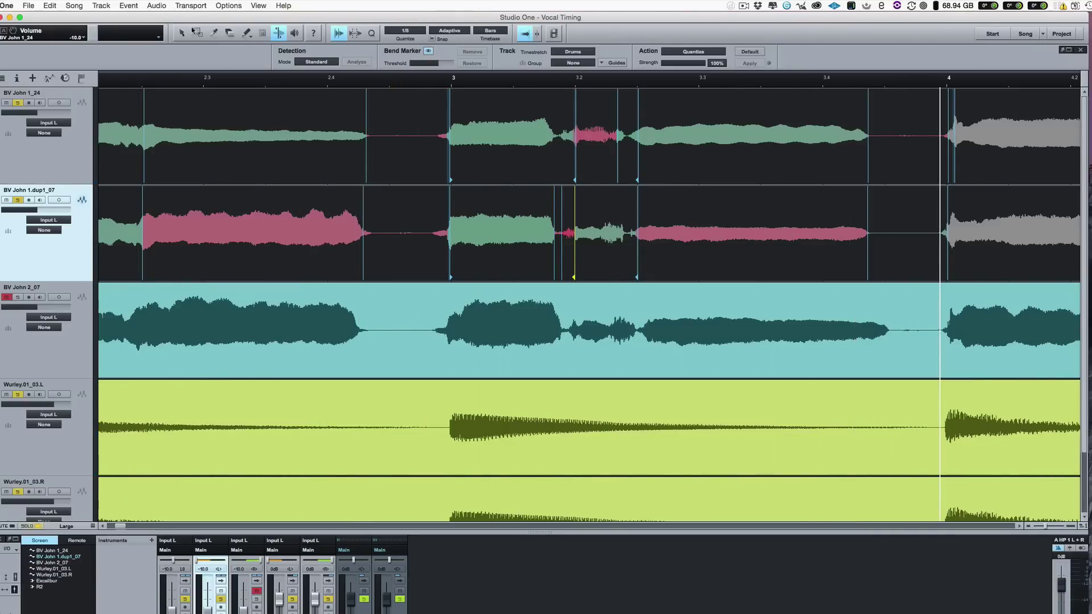
- Select the BV John 2_07 event and analyze its bend markers
{"action": "left_click", "coordinate": [140, 314]}
{"action": "key", "text": "space"}
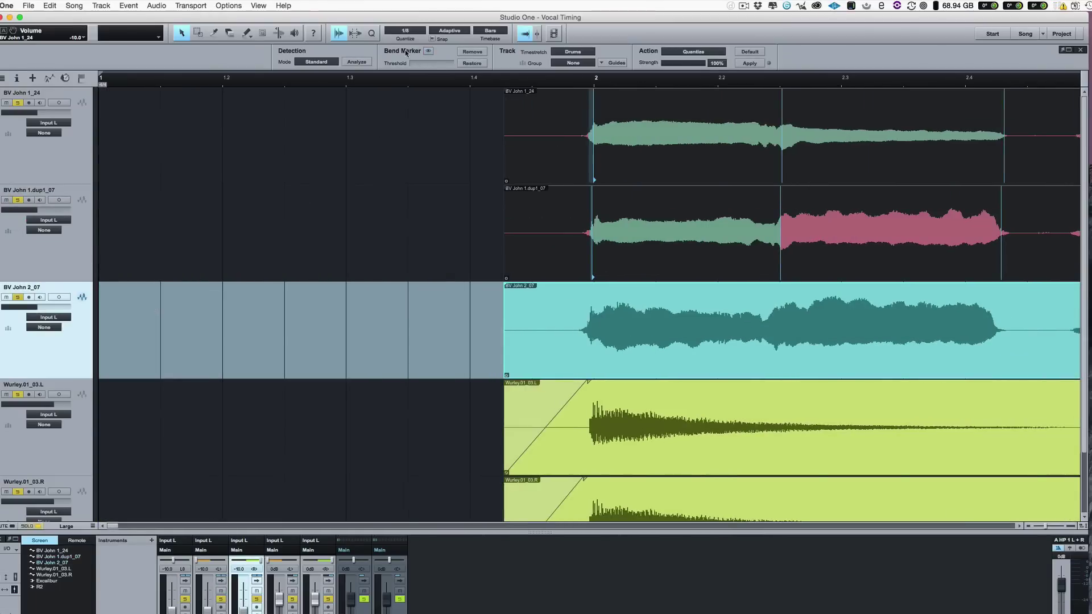
{"action": "left_click", "coordinate": [430, 52]}
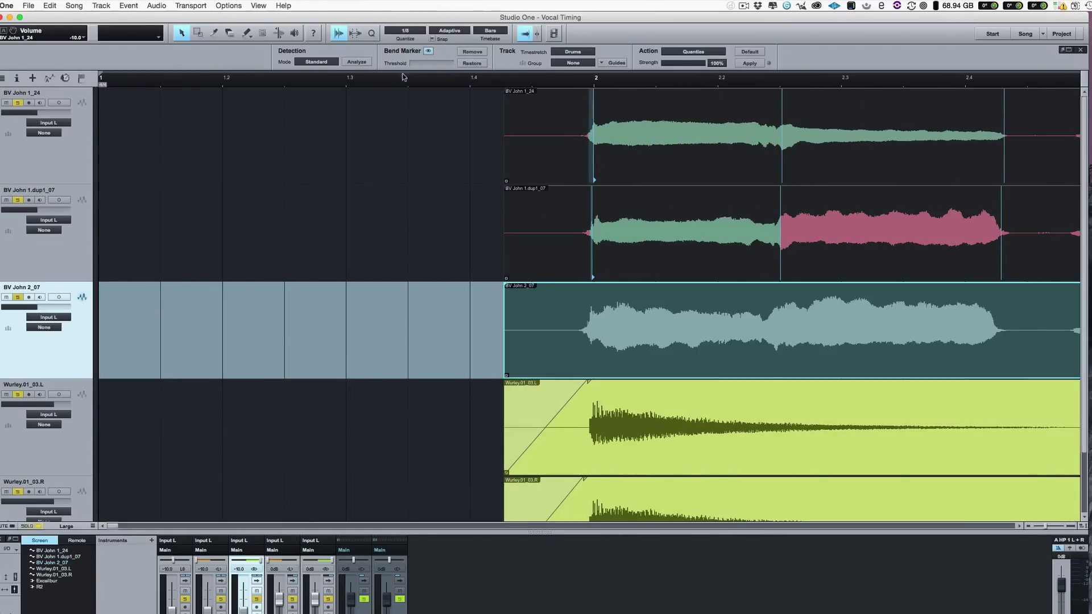
{"action": "left_click", "coordinate": [354, 63]}
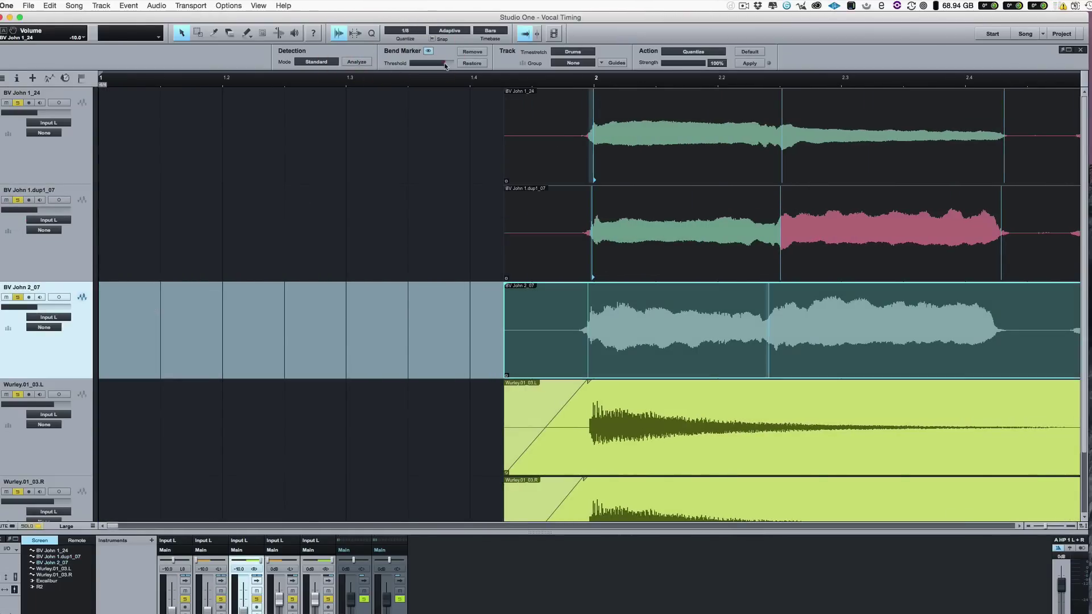
{"action": "scroll", "coordinate": [436, 97], "scroll_direction": "right", "scroll_amount": 3}
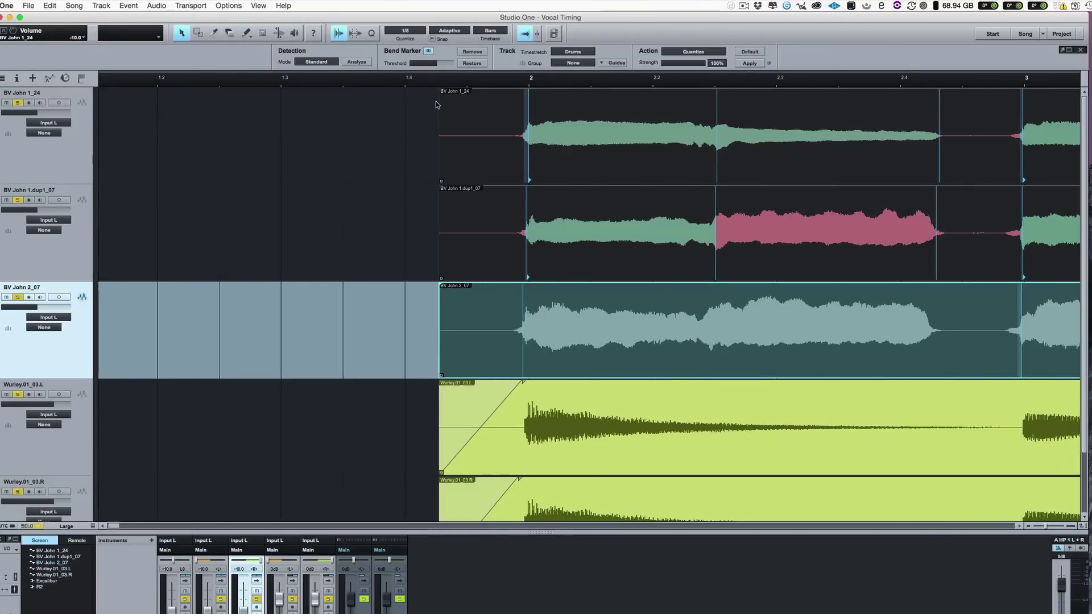
- Align BV John 2_07's first phrase start, mid-phrase change and end markers with the other takes
{"action": "left_click", "coordinate": [278, 34]}
{"action": "left_click", "coordinate": [523, 361]}
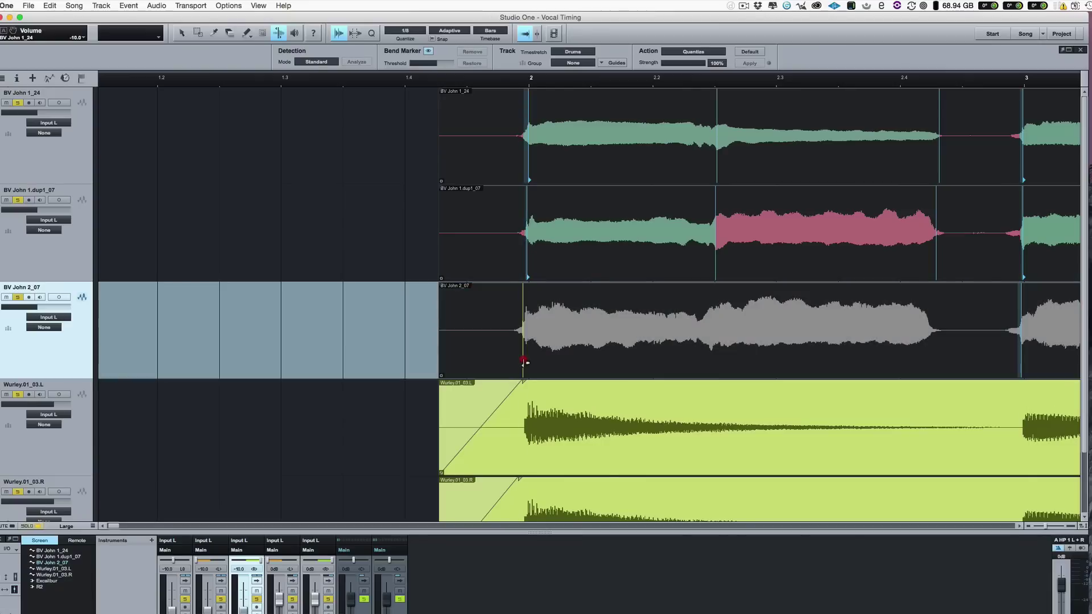
{"action": "left_click_drag", "start_coordinate": [523, 361], "coordinate": [527, 361]}
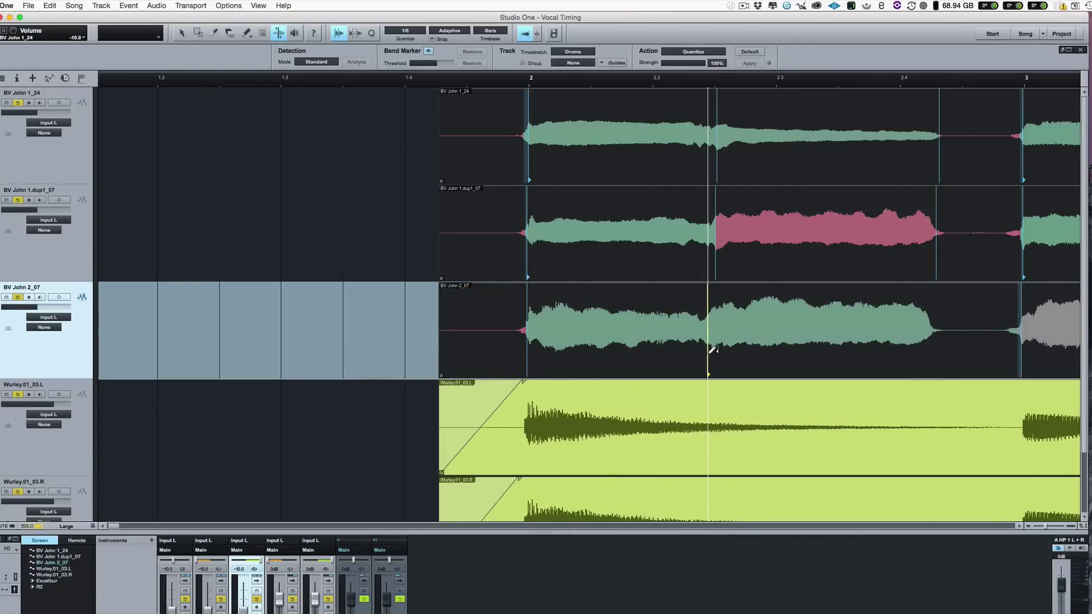
{"action": "left_click_drag", "start_coordinate": [710, 359], "coordinate": [716, 358]}
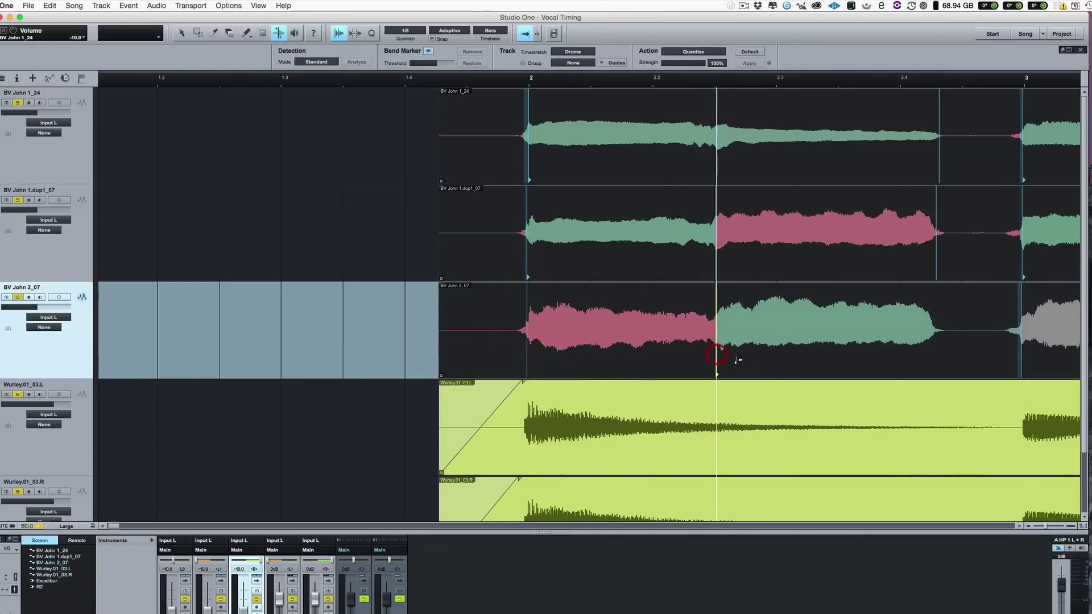
{"action": "left_click", "coordinate": [935, 342]}
{"action": "left_click_drag", "start_coordinate": [935, 346], "coordinate": [938, 347]}
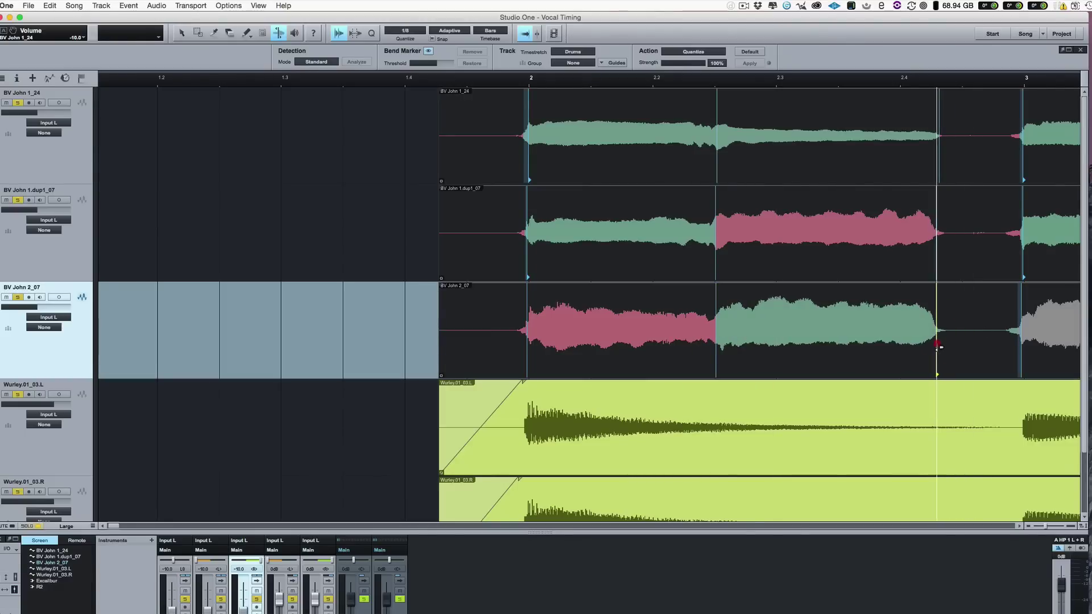
- Pull BV John 2_07's phrase boundary just after bar 3 earlier to match the other takes
{"action": "scroll", "coordinate": [999, 344], "scroll_direction": "right", "scroll_amount": 5}
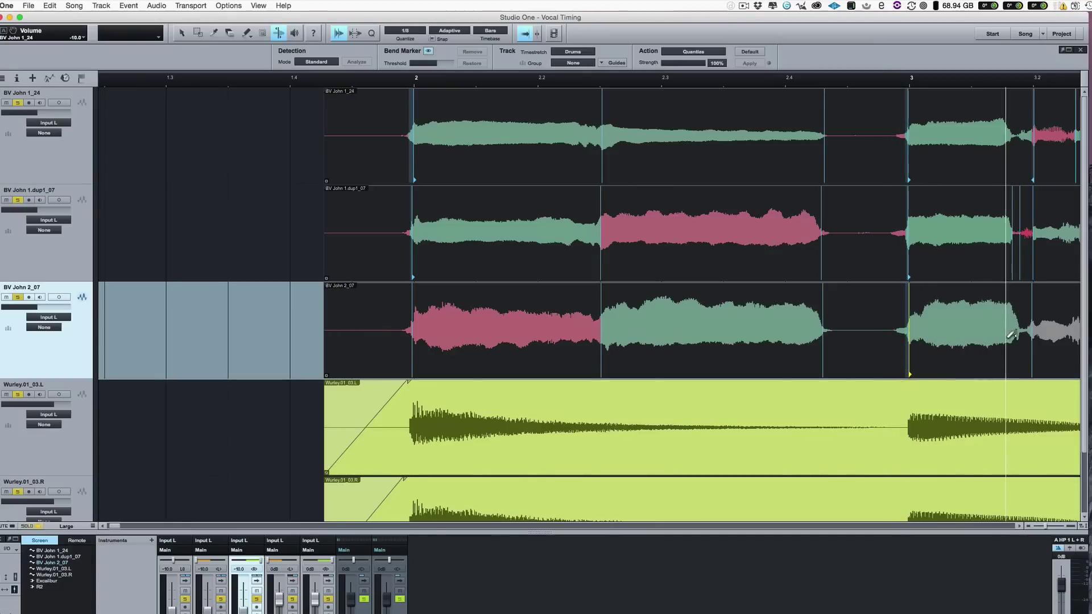
{"action": "left_click", "coordinate": [1020, 351]}
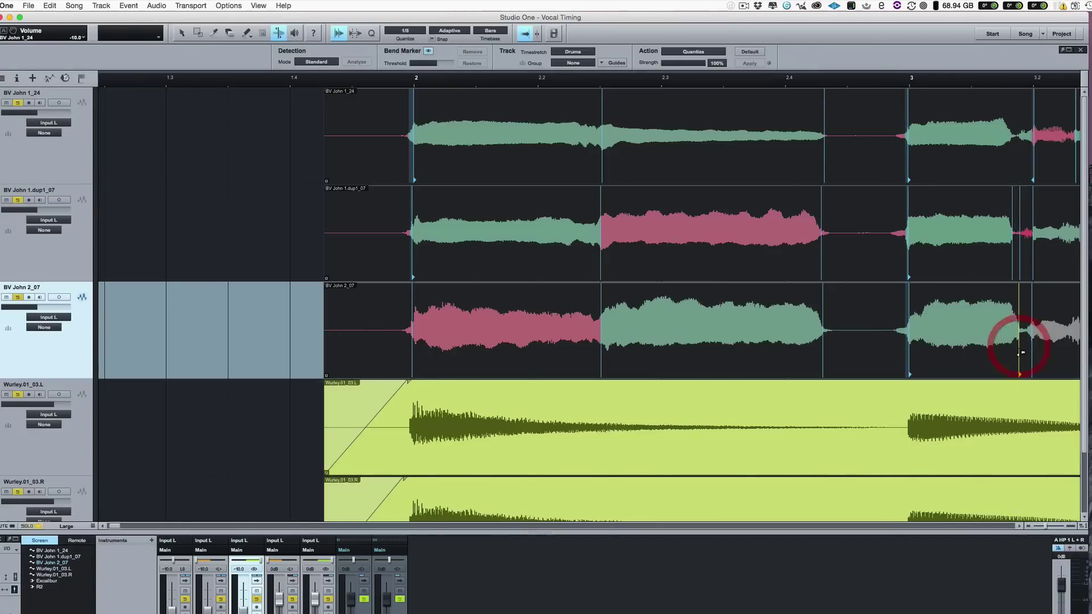
{"action": "left_click_drag", "start_coordinate": [1019, 353], "coordinate": [1012, 355]}
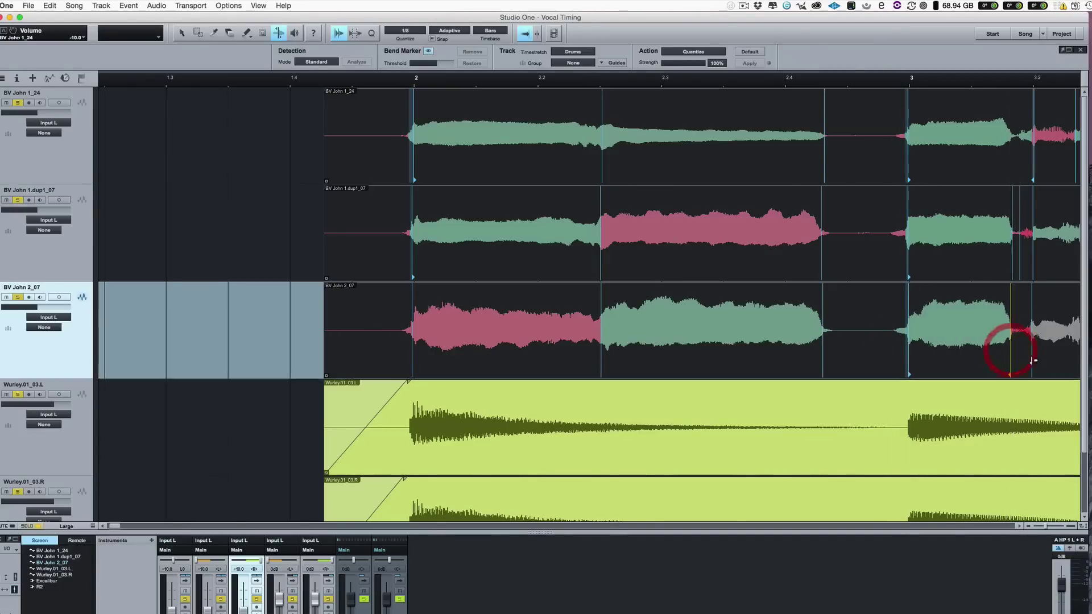
- Add bend markers at the following syllable starts in BV John 2_07, nudging them slightly earlier
{"action": "double_click", "coordinate": [1023, 358]}
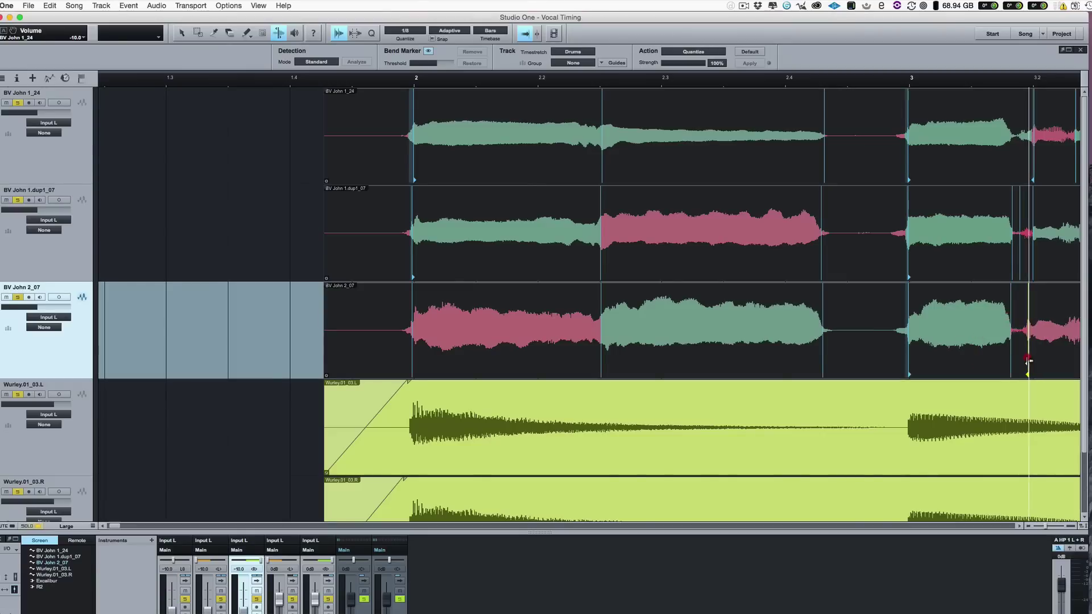
{"action": "left_click", "coordinate": [1021, 359]}
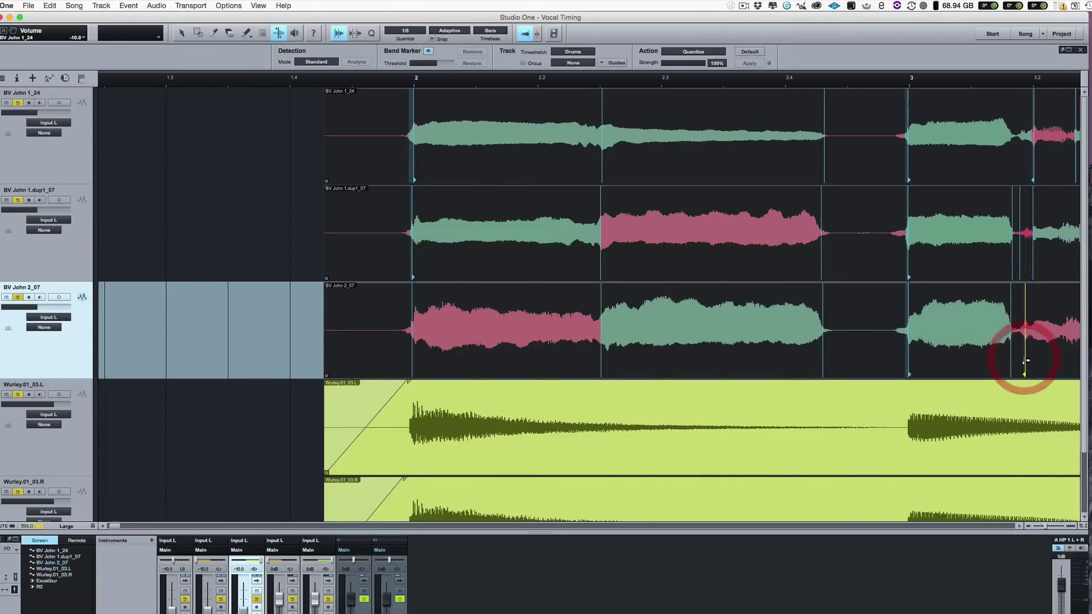
{"action": "scroll", "coordinate": [1005, 351], "scroll_direction": "right", "scroll_amount": 3}
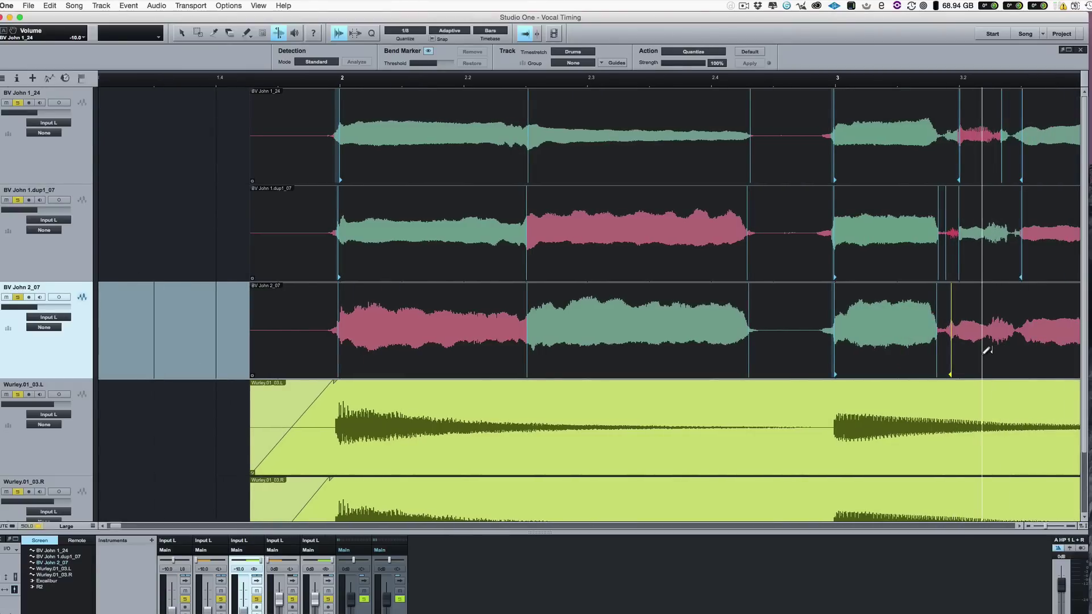
{"action": "double_click", "coordinate": [986, 353]}
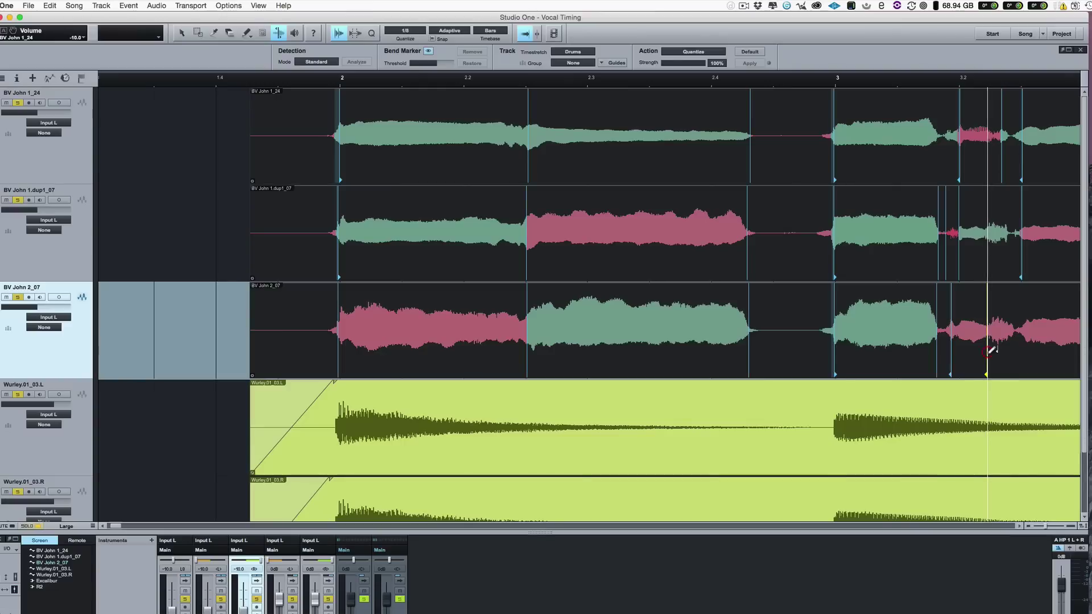
{"action": "left_click_drag", "start_coordinate": [986, 357], "coordinate": [984, 358]}
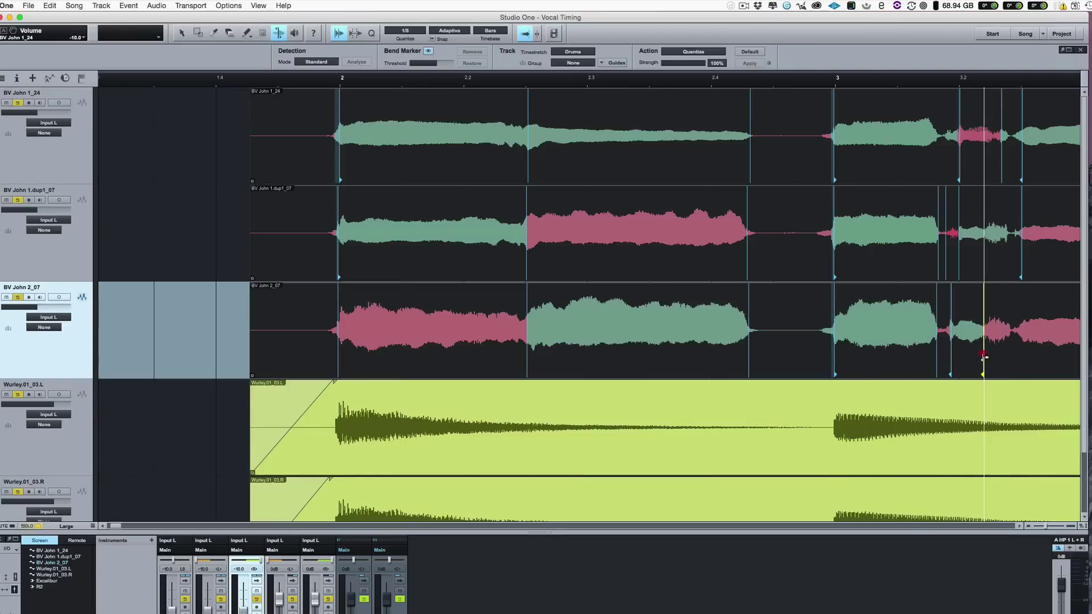
{"action": "left_click", "coordinate": [1019, 341]}
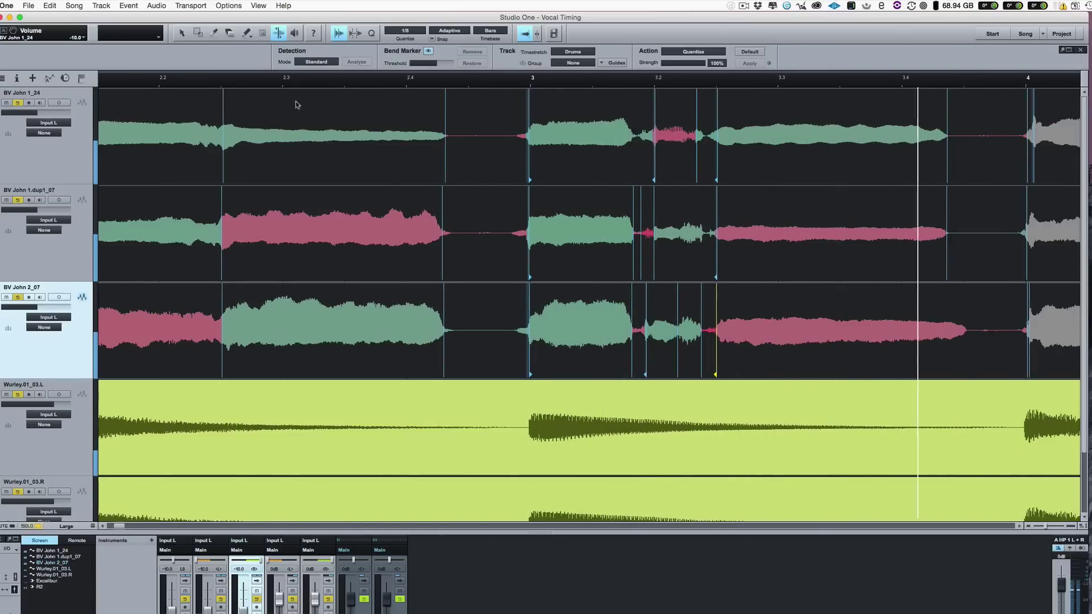
- Add a bend marker at the long phrase's end before bar 4 and pull it earlier
{"action": "left_click", "coordinate": [965, 339]}
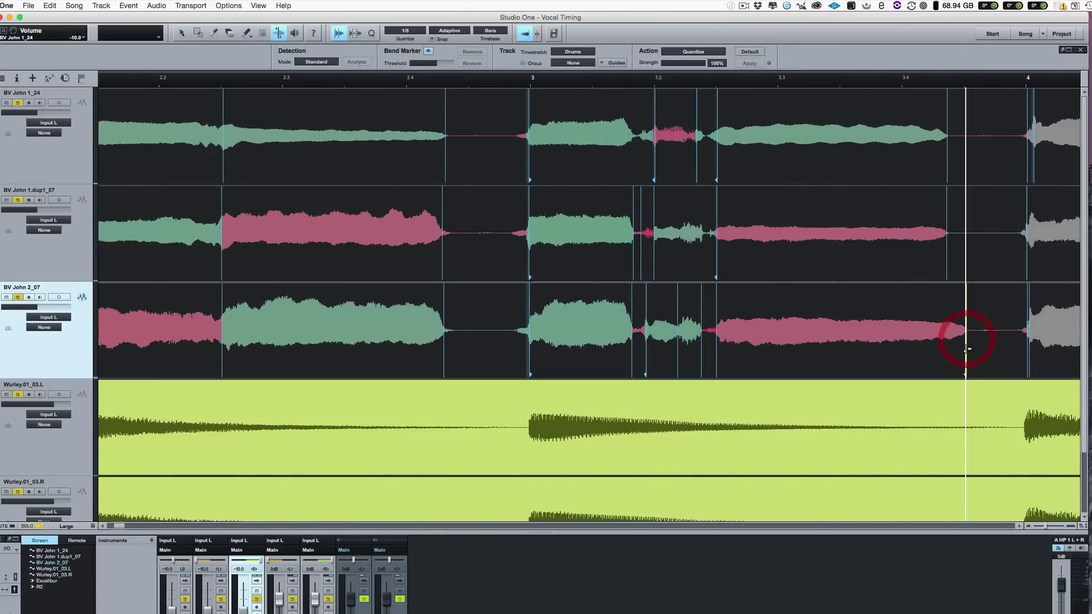
{"action": "left_click_drag", "start_coordinate": [967, 348], "coordinate": [949, 349]}
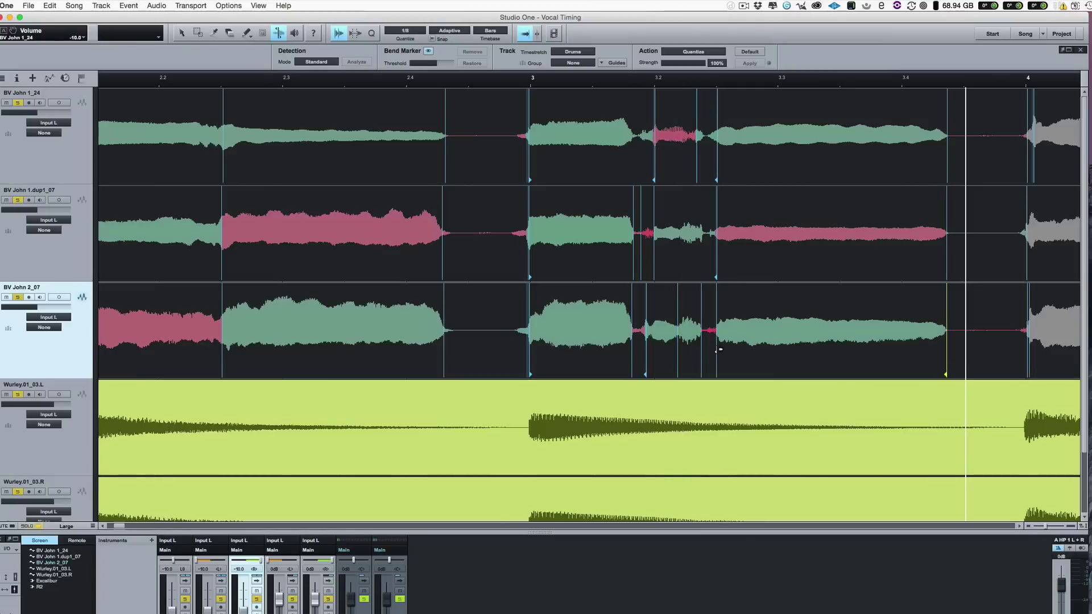
{"action": "key", "text": "w"}
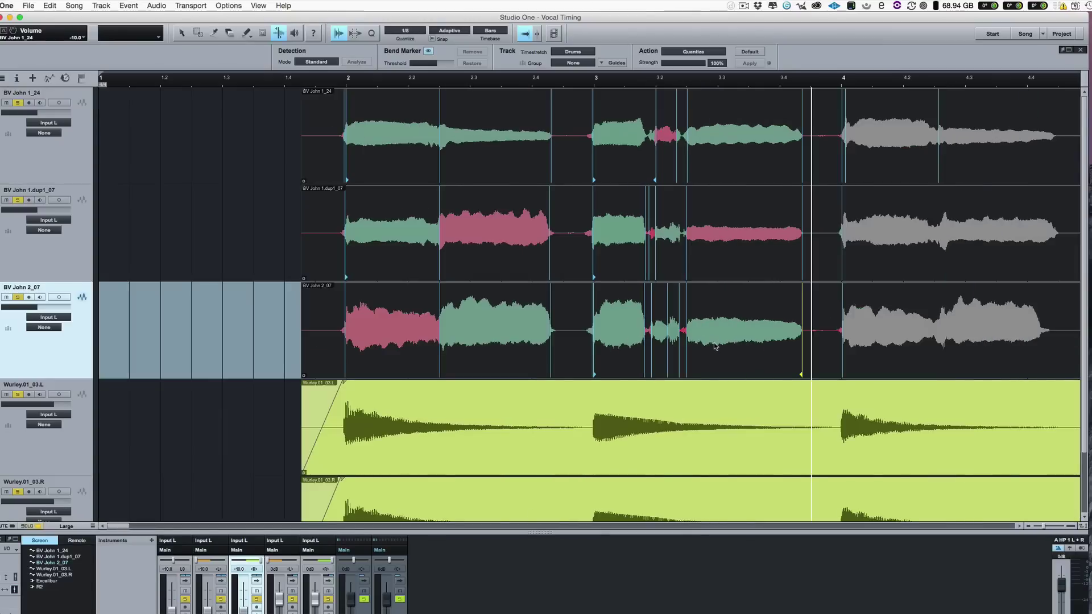
- Play back the aligned takes from just before bar 2, viewing bars 1 to 8
{"action": "left_click", "coordinate": [306, 84]}
{"action": "key", "text": "space"}
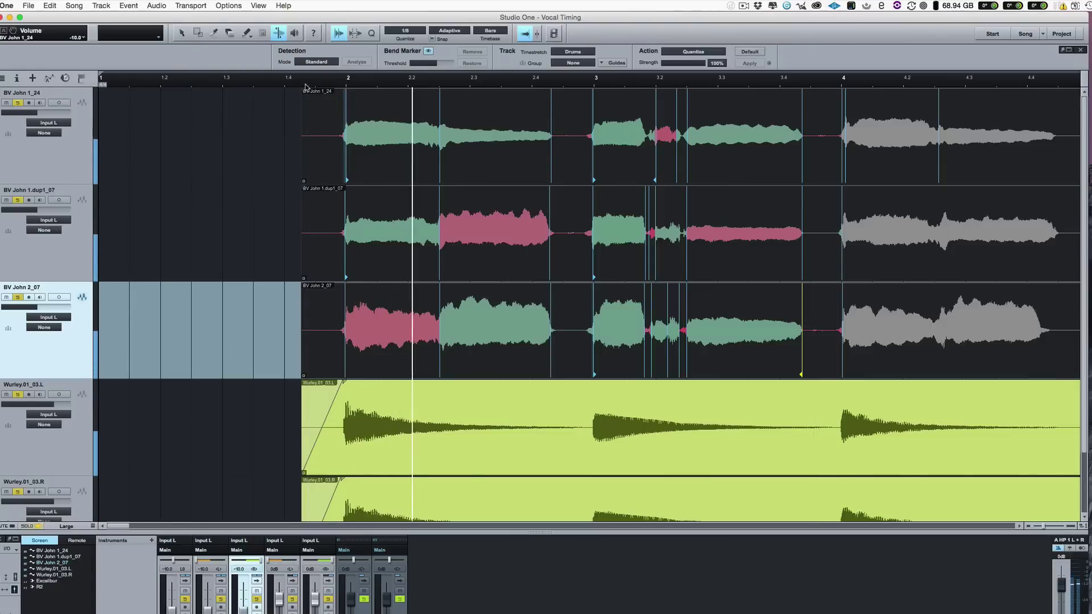
{"action": "left_click", "coordinate": [306, 85]}
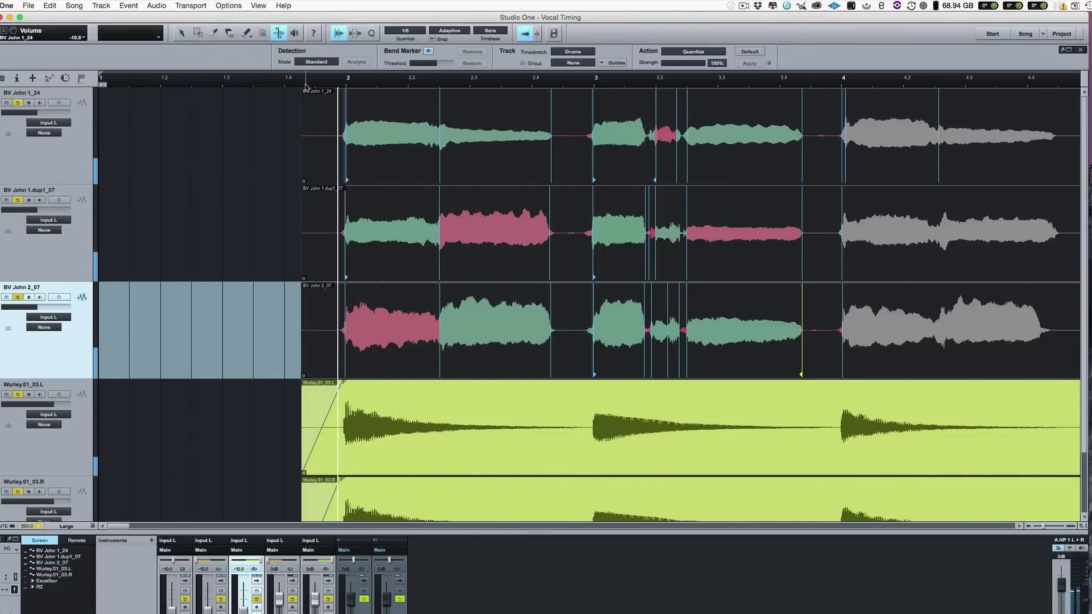
{"action": "key", "text": "w"}
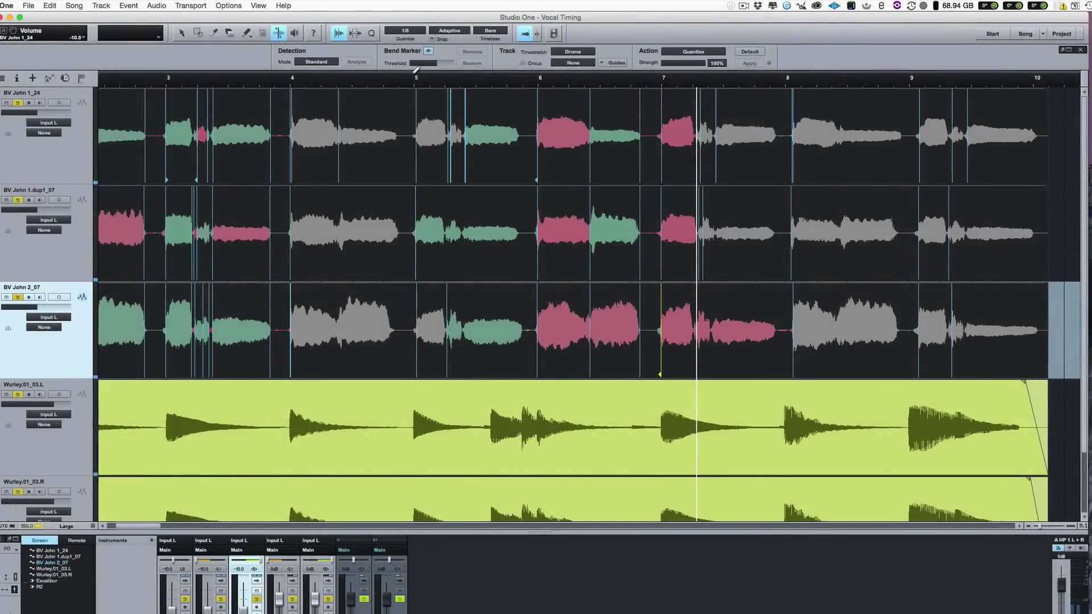
{"action": "scroll", "coordinate": [398, 77], "scroll_direction": "left", "scroll_amount": 5}
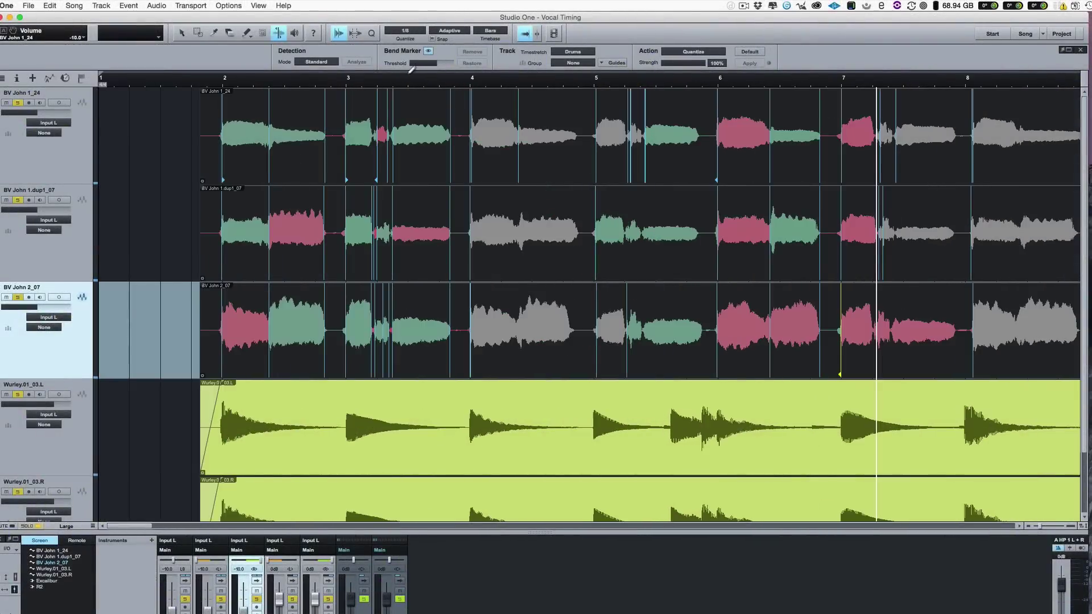
{"action": "left_click", "coordinate": [204, 84]}
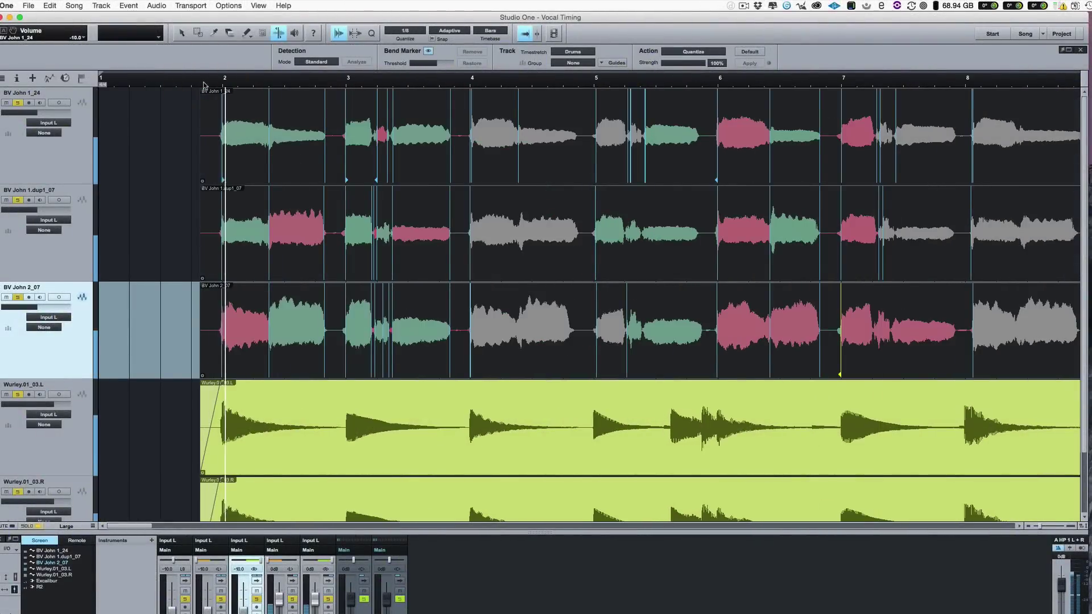